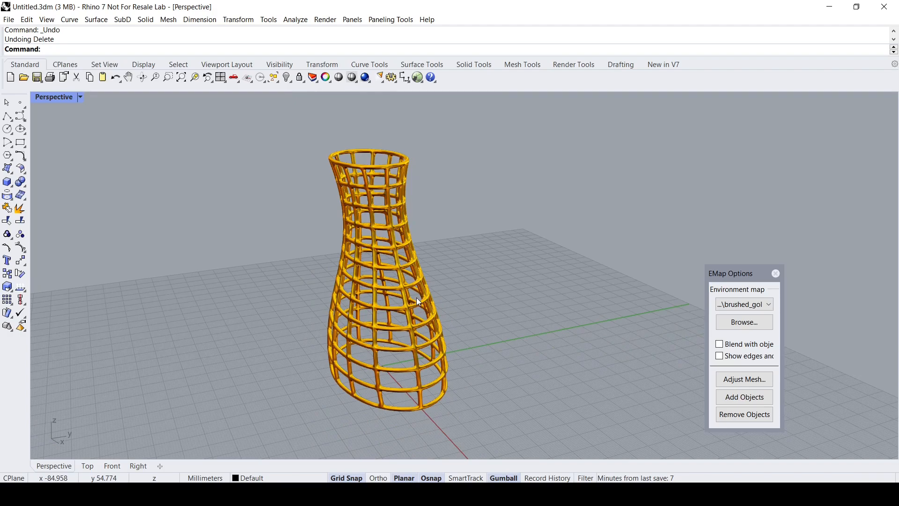
- Delete the gold lattice vase from the scene
scroll(417, 297, up, 2)
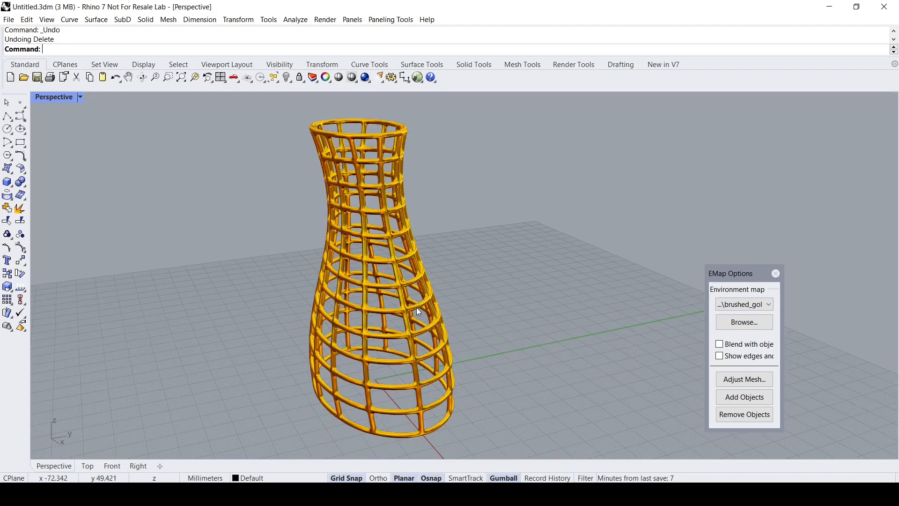
click(414, 315)
key(Delete)
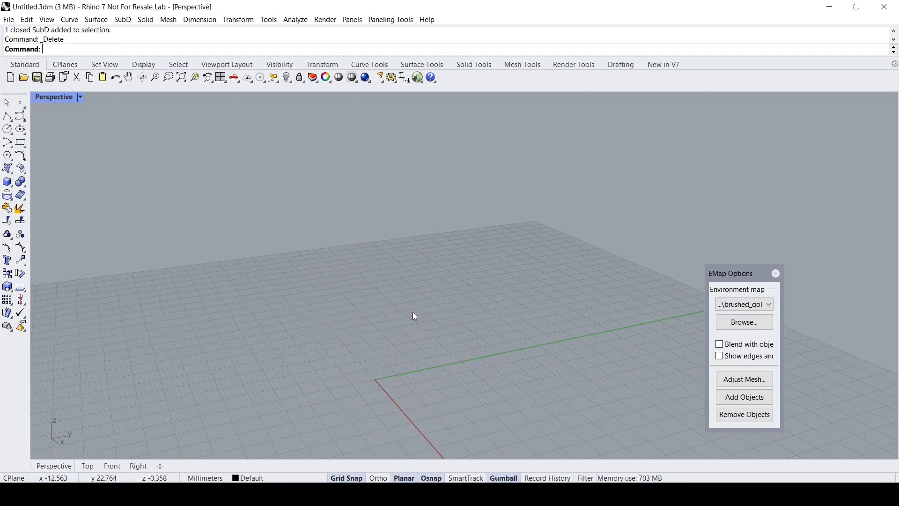
- Draw a circle with a 53 mm radius centred on the origin in the Top view
double_click(43, 97)
right_drag(165, 186, 224, 184)
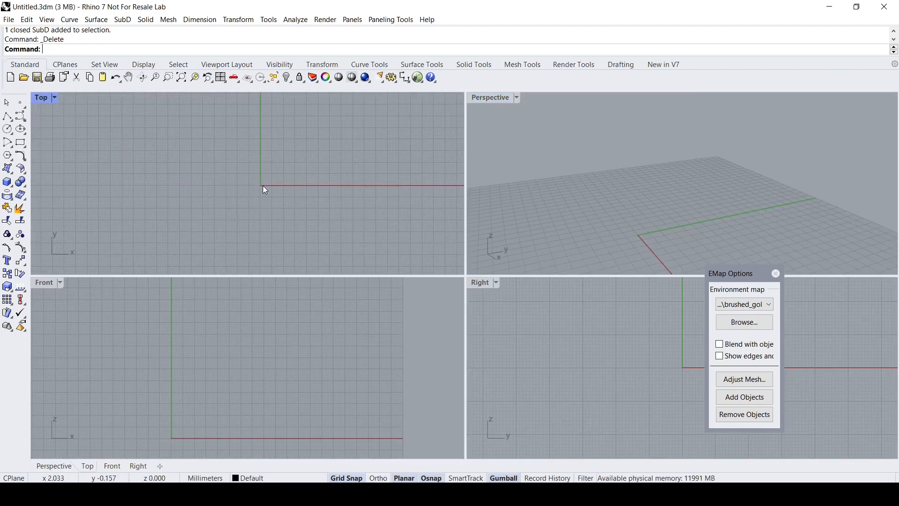
scroll(262, 185, up, 6)
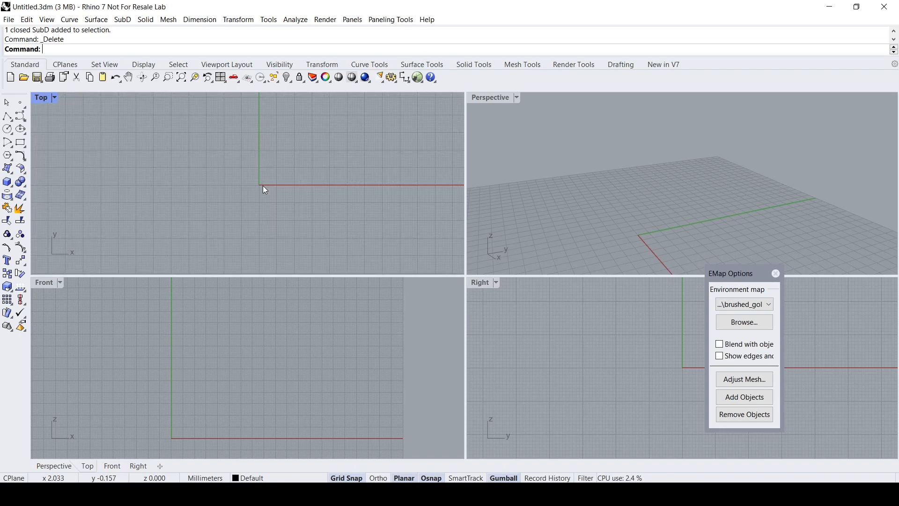
mouse_move(263, 187)
right_down()
mouse_move(244, 189)
mouse_move(254, 186)
right_up()
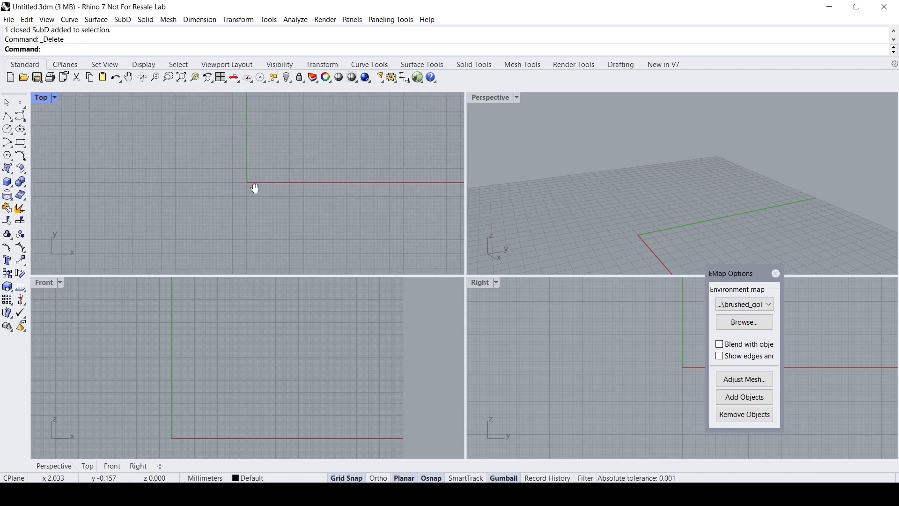
click(10, 131)
drag(41, 122, 103, 118)
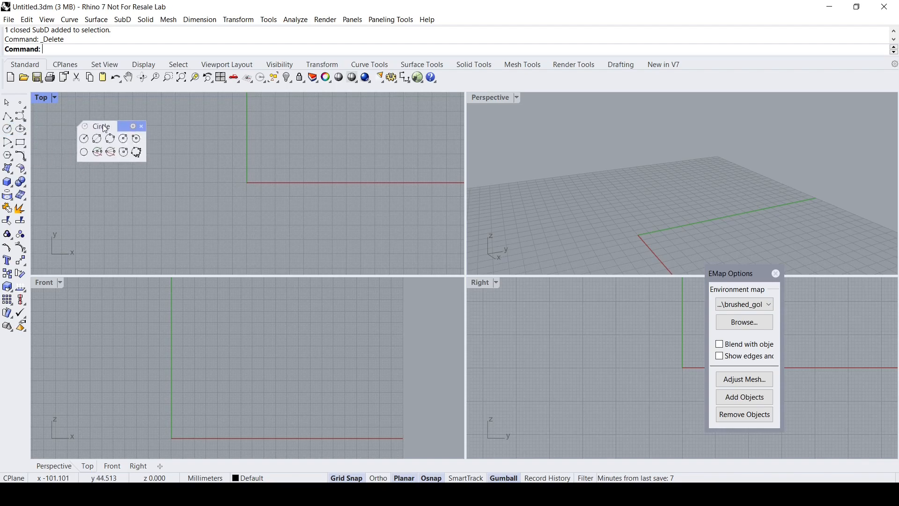
click(85, 140)
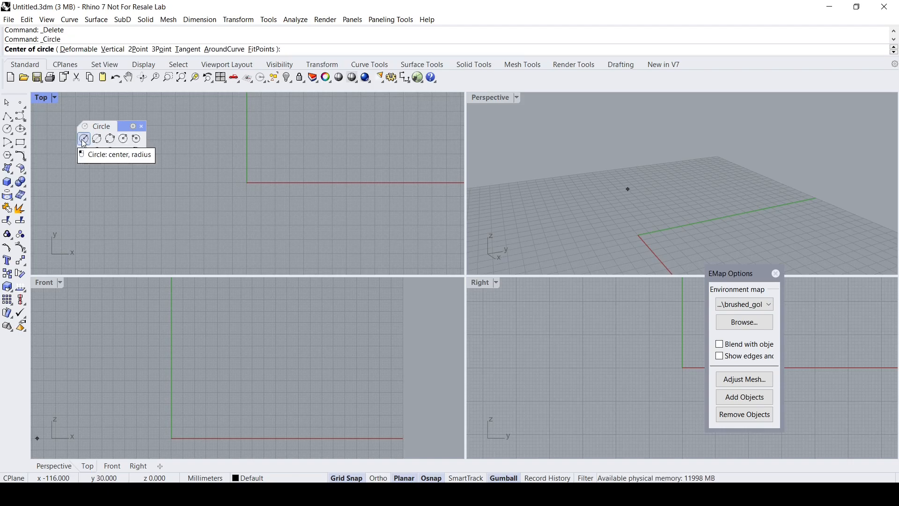
click(247, 183)
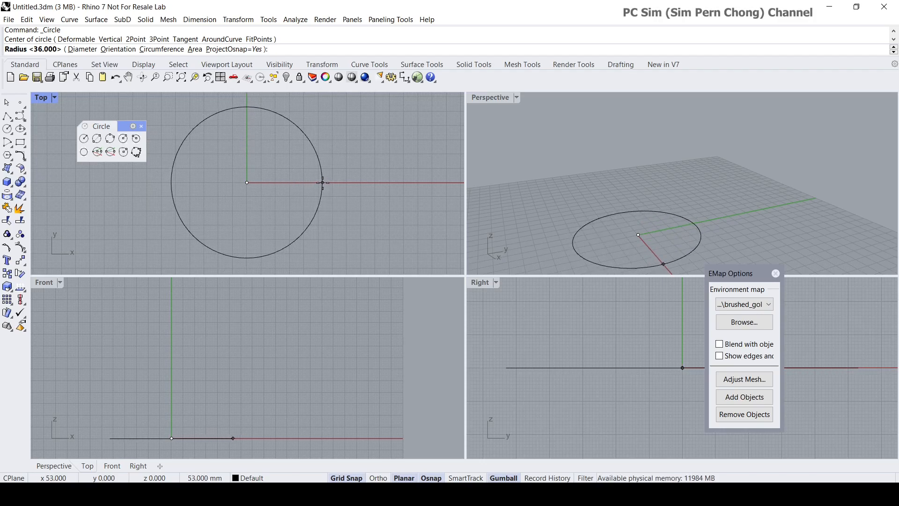
click(323, 183)
- Rebuild the circle with 12 points and the Make SubD friendly option enabled, deleting the input
click(480, 102)
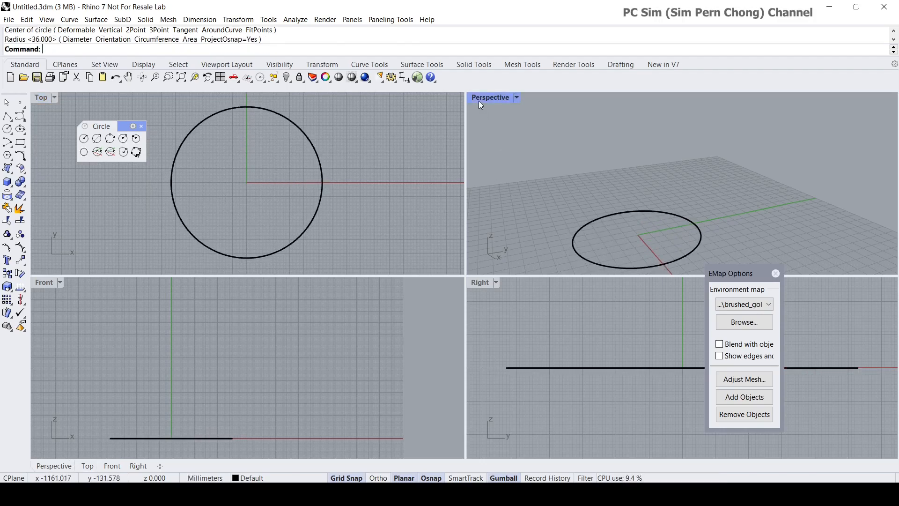
double_click(479, 100)
scroll(438, 228, down, 7)
right_drag(398, 311, 476, 309)
scroll(440, 347, up, 6)
scroll(440, 348, down, 2)
shift+right_drag(440, 347, 426, 380)
scroll(459, 344, up, 2)
scroll(459, 344, down, 4)
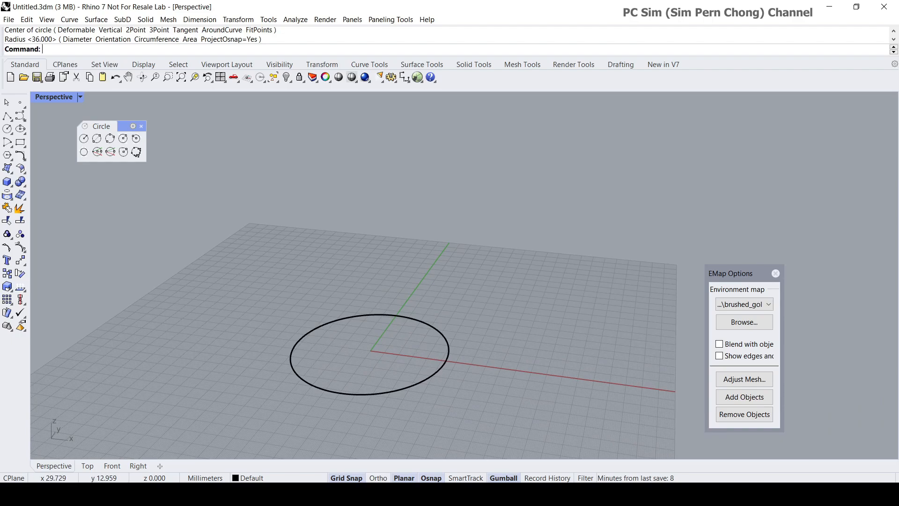
text(Re)
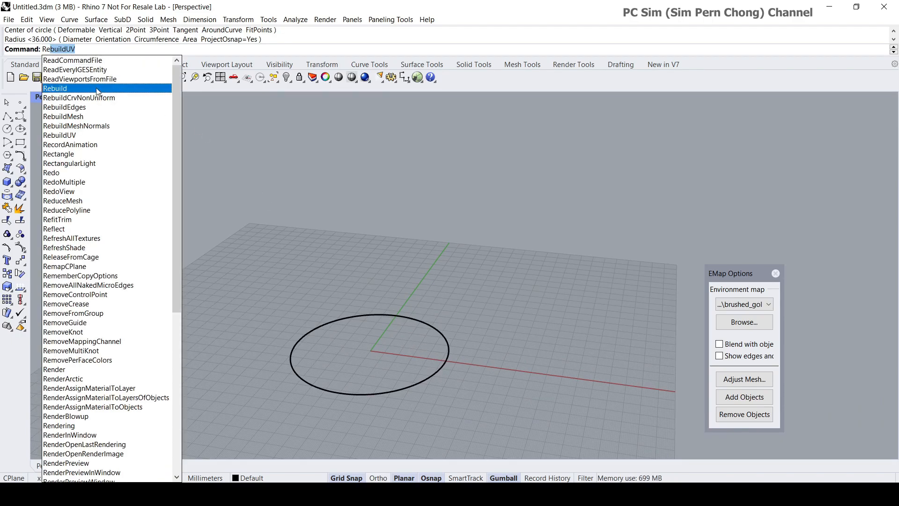
click(88, 90)
click(411, 389)
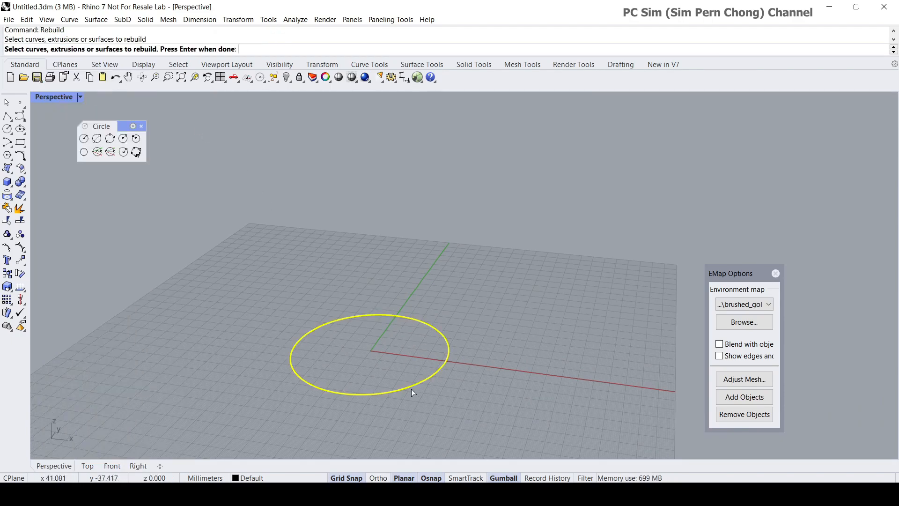
key(Return)
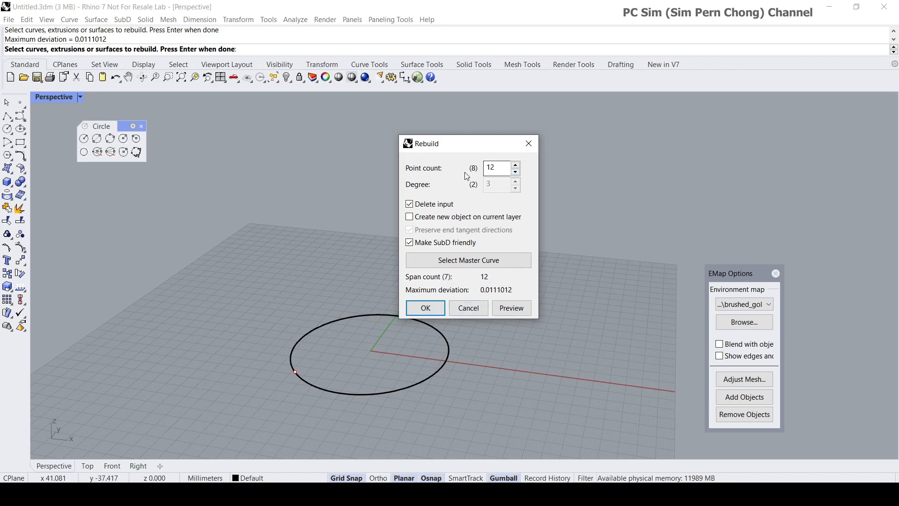
click(426, 308)
- Turn on the control points of the rebuilt circle
scroll(400, 321, down, 2)
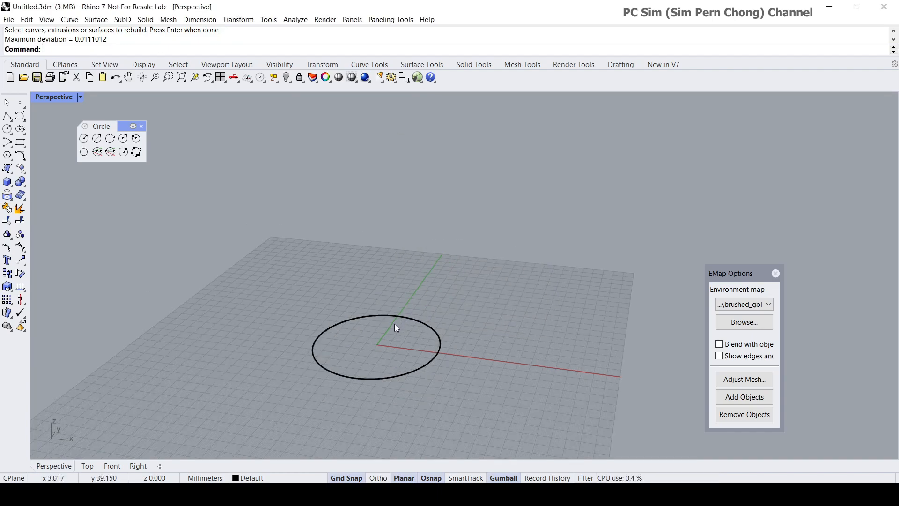
click(20, 249)
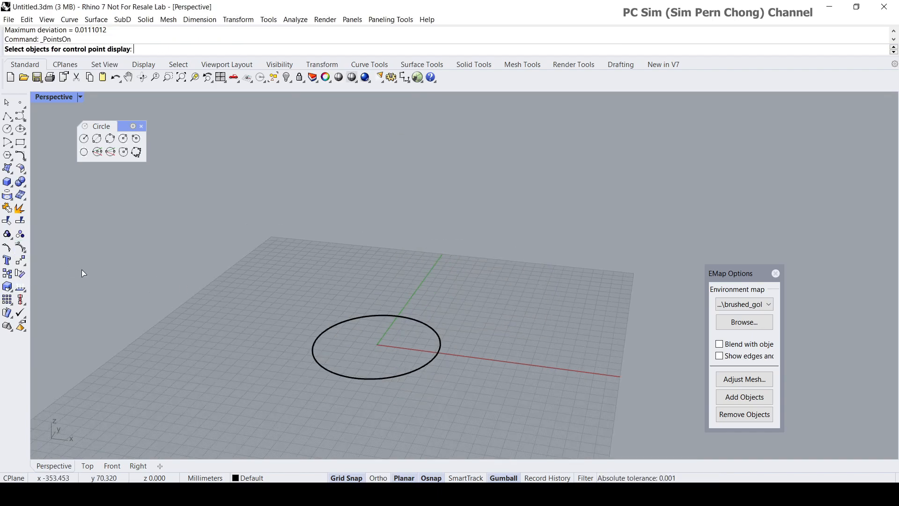
click(375, 316)
key(Return)
key(Escape)
right_drag(376, 330, 379, 388)
- Copy the rebuilt circle to the clipboard
click(375, 392)
right_drag(382, 356, 365, 346)
scroll(375, 341, down, 3)
scroll(360, 347, up, 7)
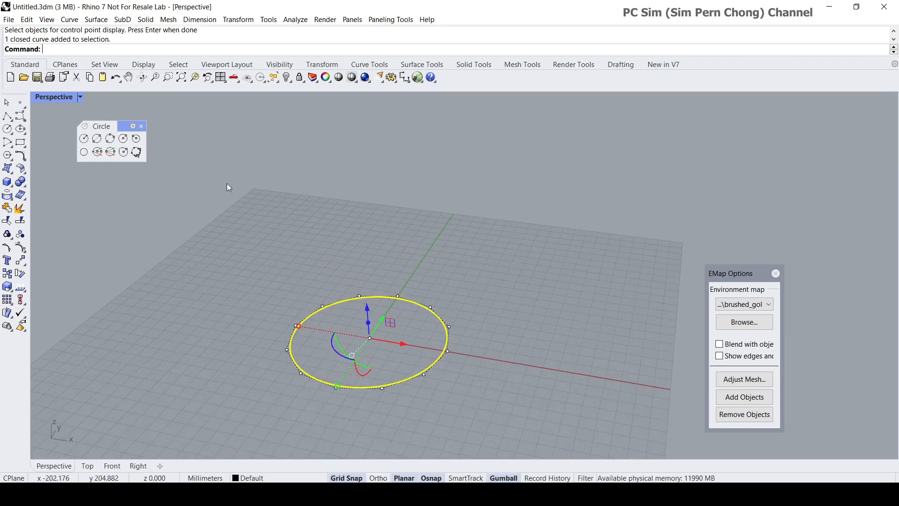
click(27, 20)
click(43, 91)
key(Escape)
- Move the circle 100 mm up along the Z axis
scroll(370, 309, down, 3)
click(378, 305)
right_drag(378, 306, 389, 298)
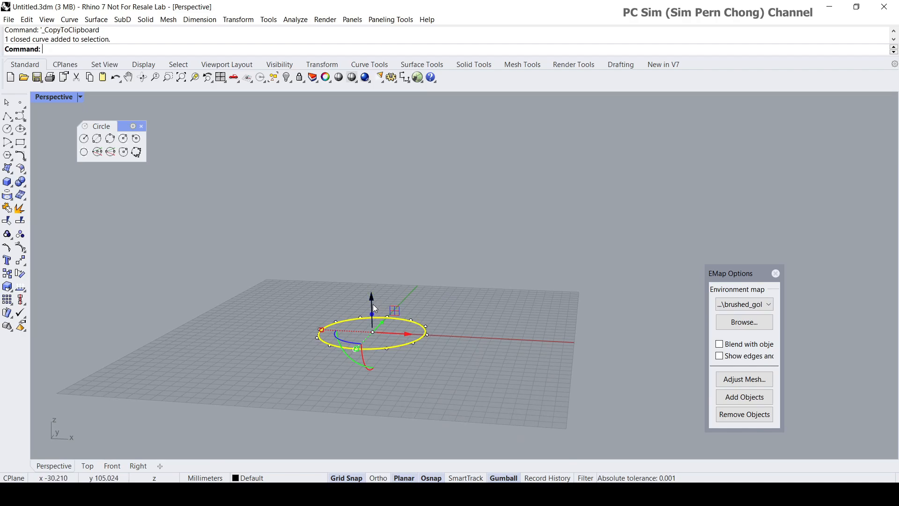
click(375, 310)
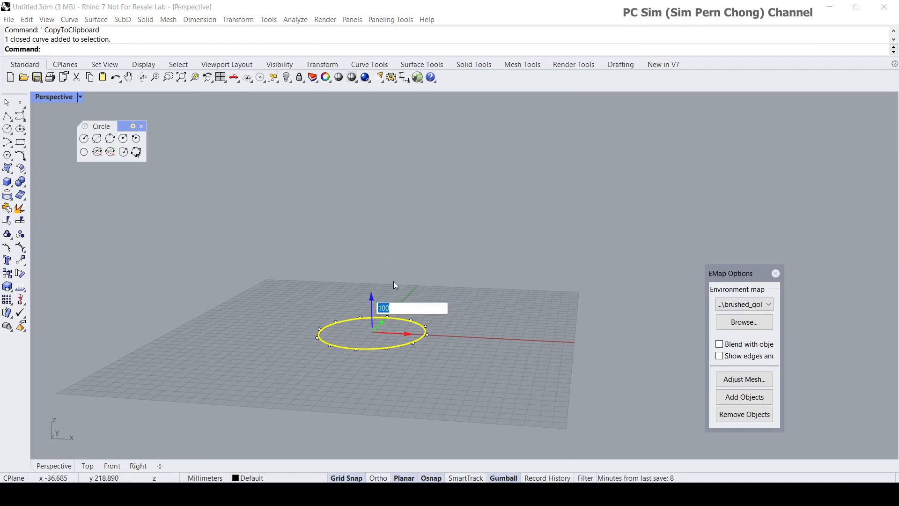
key(Return)
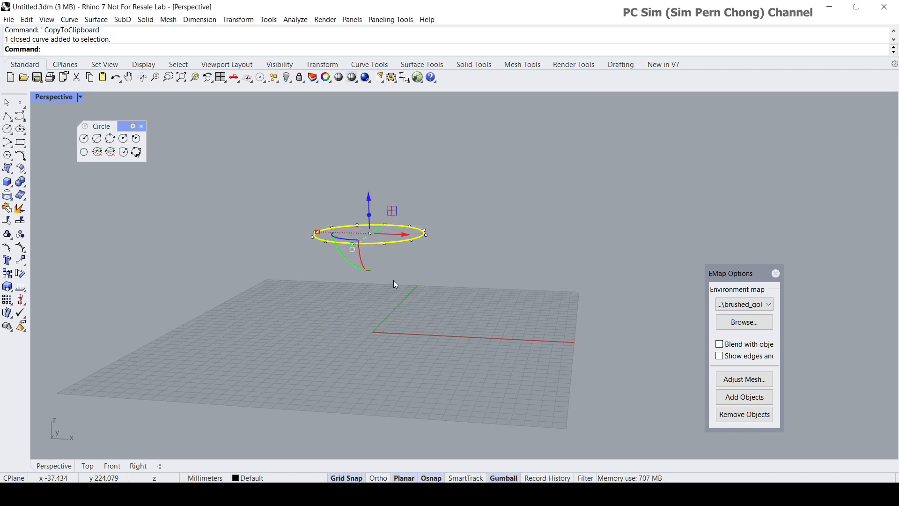
- Paste the copied circle back at its original position on the ground plane
click(27, 19)
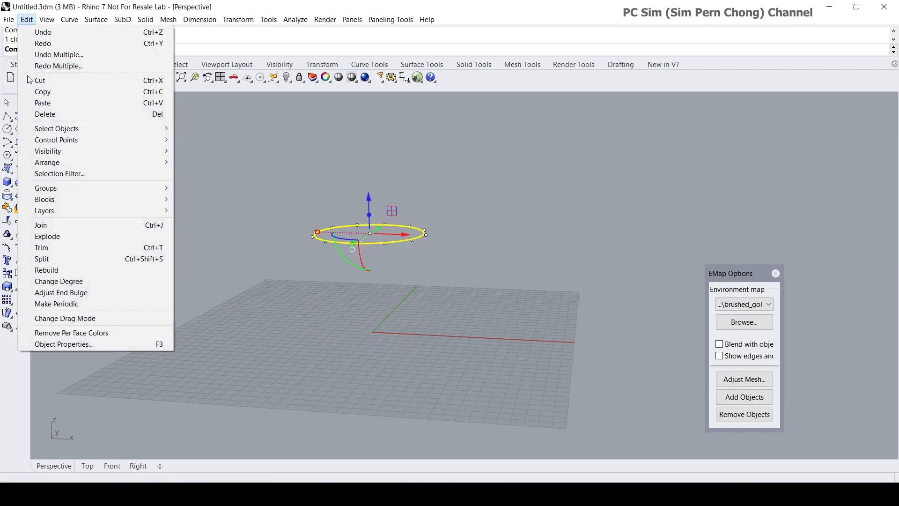
click(29, 103)
key(Escape)
right_drag(424, 329, 402, 264)
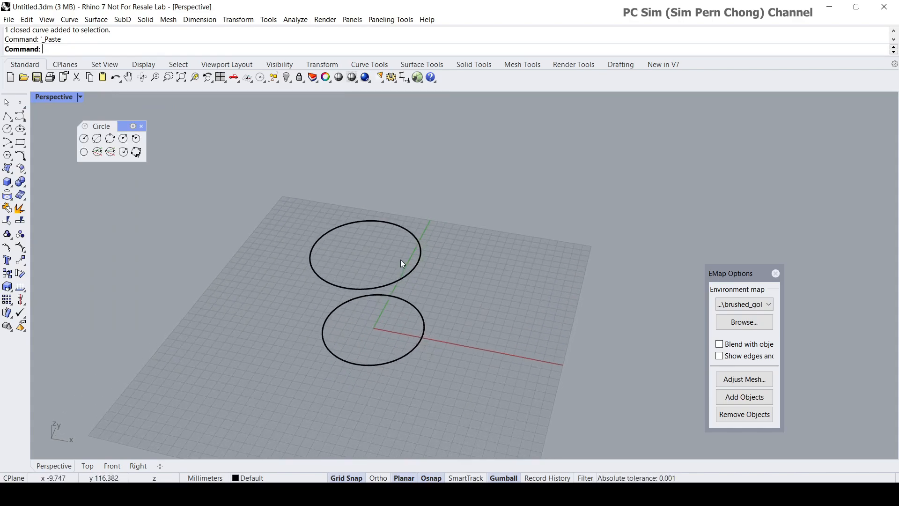
- Scale the base circle narrower along Y into an ellipse and shift it slightly towards positive X
click(424, 324)
scroll(364, 347, up, 4)
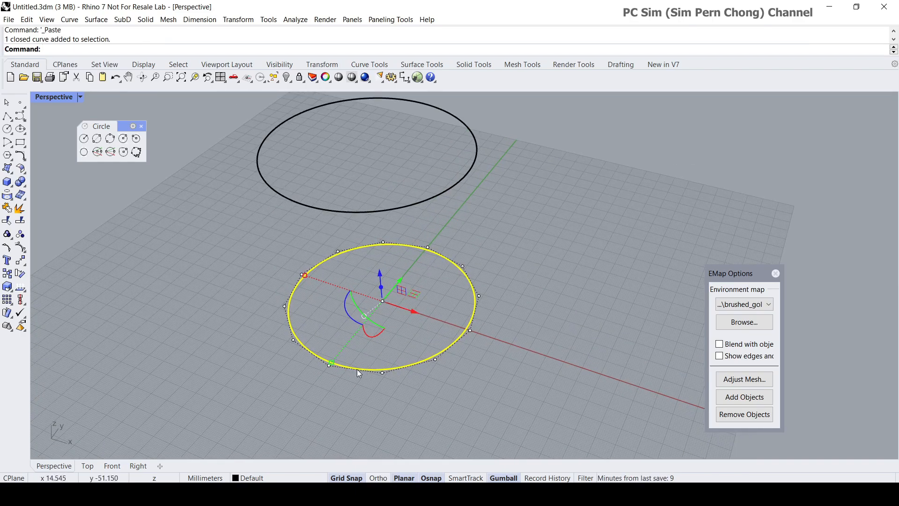
scroll(336, 366, up, 2)
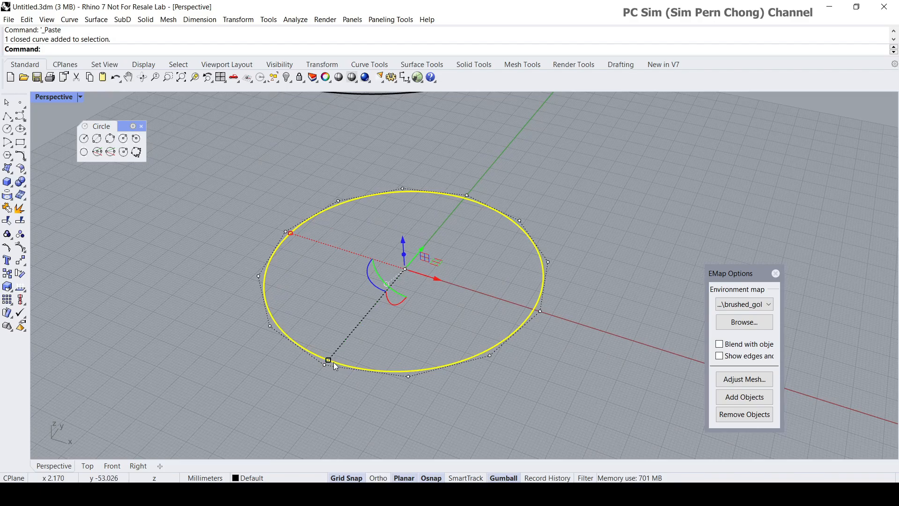
drag(328, 361, 364, 337)
right_drag(363, 336, 432, 305)
drag(429, 302, 462, 311)
right_drag(462, 311, 424, 334)
mouse_move(457, 289)
mouse_down()
mouse_move(447, 287)
mouse_move(453, 291)
mouse_up()
drag(392, 321, 397, 316)
key(Escape)
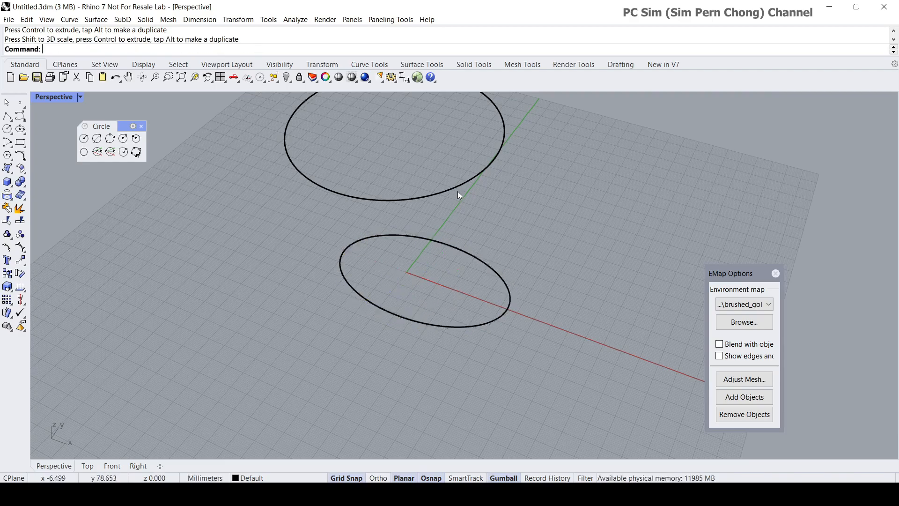
- Scale the upper circle into a smaller ellipse that fits inside the base outline and adjust its position in the Top view
click(457, 188)
double_click(50, 97)
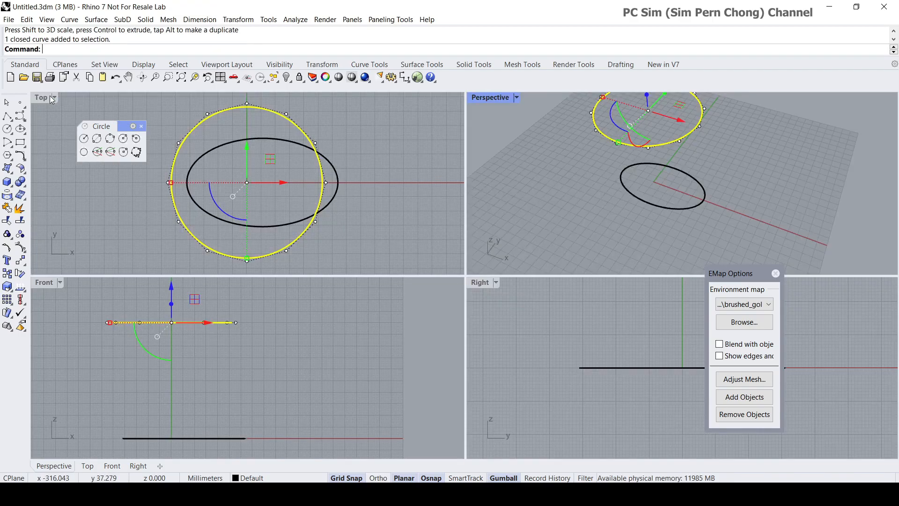
drag(170, 185, 204, 186)
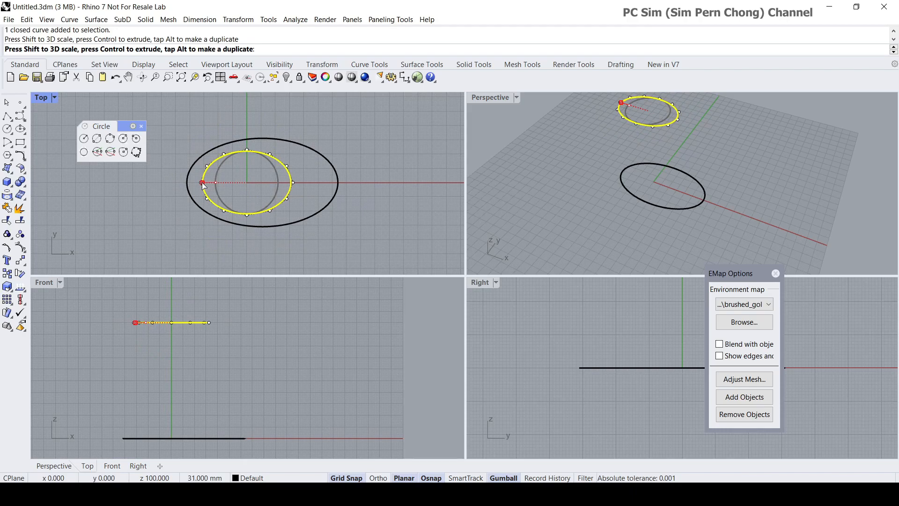
drag(203, 185, 209, 190)
drag(246, 215, 248, 211)
drag(286, 183, 284, 183)
click(302, 197)
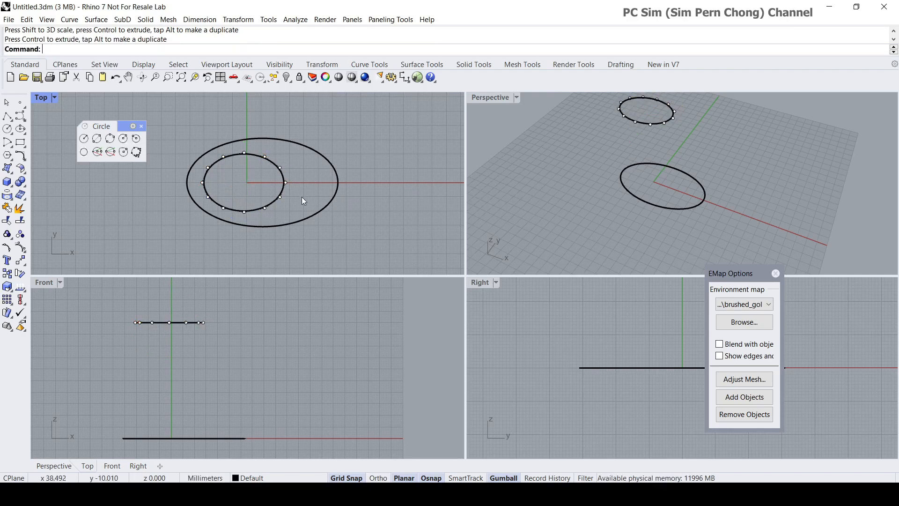
- Maximize the Perspective view and close the EMap Options and Circle palettes
double_click(479, 97)
right_drag(467, 158, 469, 220)
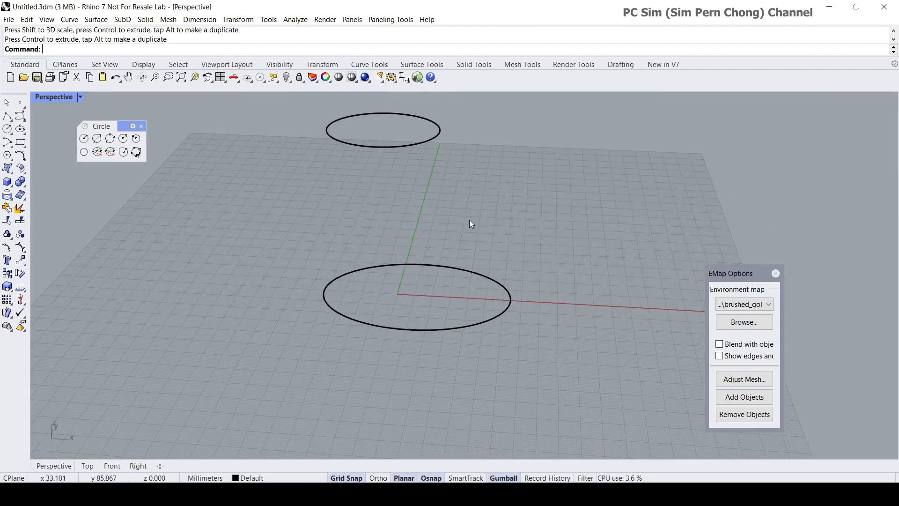
click(776, 273)
right_drag(694, 260, 388, 249)
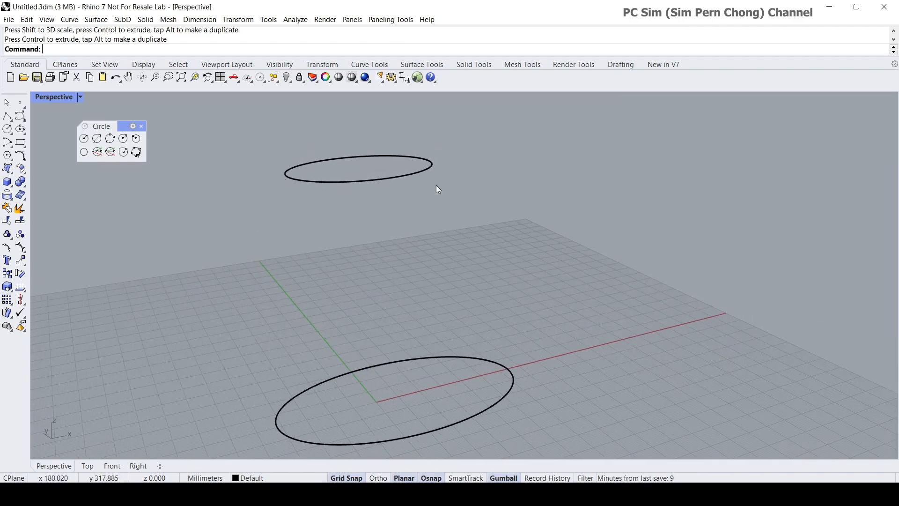
scroll(462, 319, down, 5)
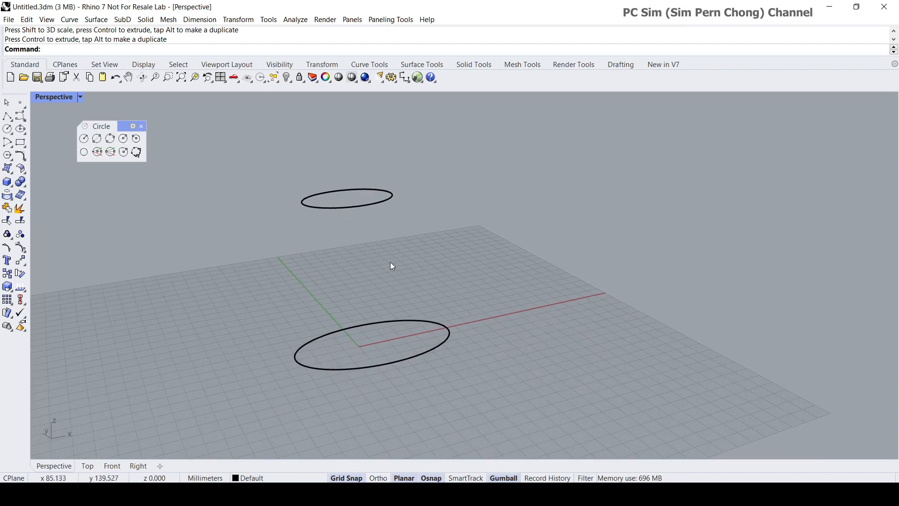
click(141, 127)
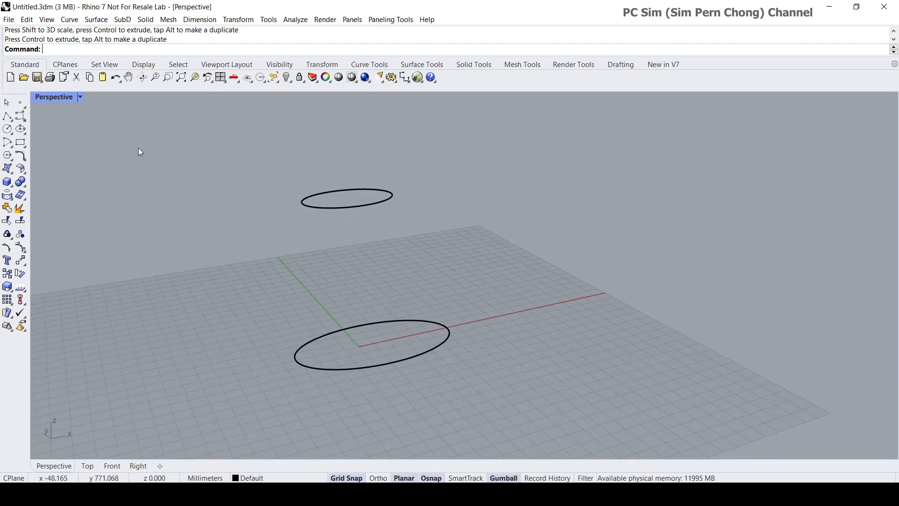
- Display the Curve drawing tools as a floating palette
click(22, 118)
click(39, 115)
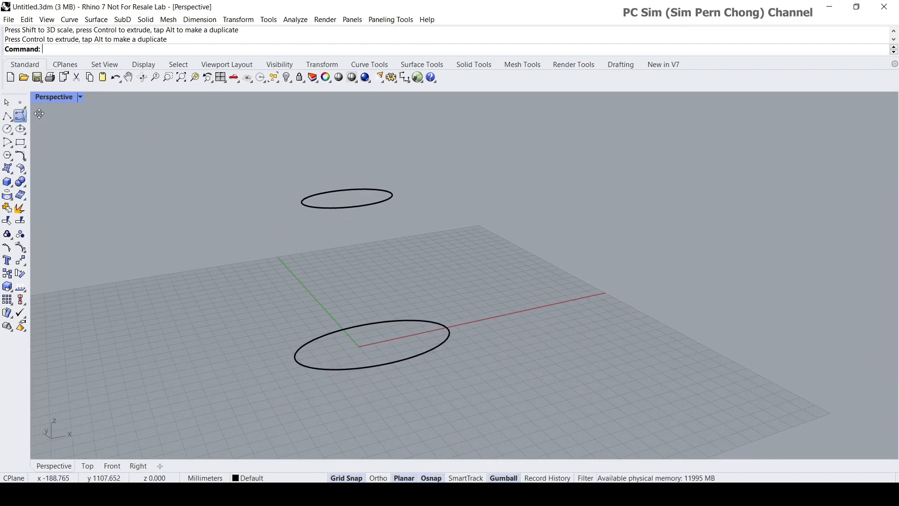
drag(39, 114, 88, 121)
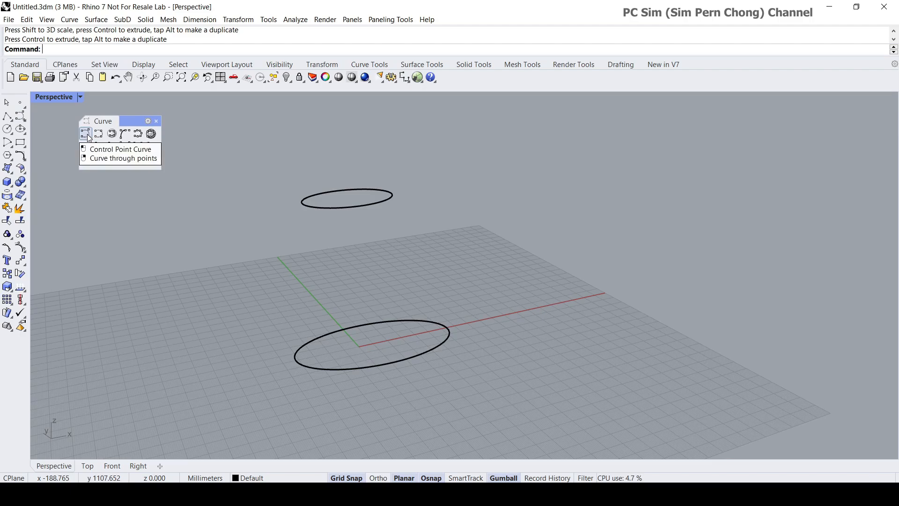
shift+right_drag(297, 251, 372, 279)
scroll(324, 260, down, 4)
scroll(324, 260, up, 8)
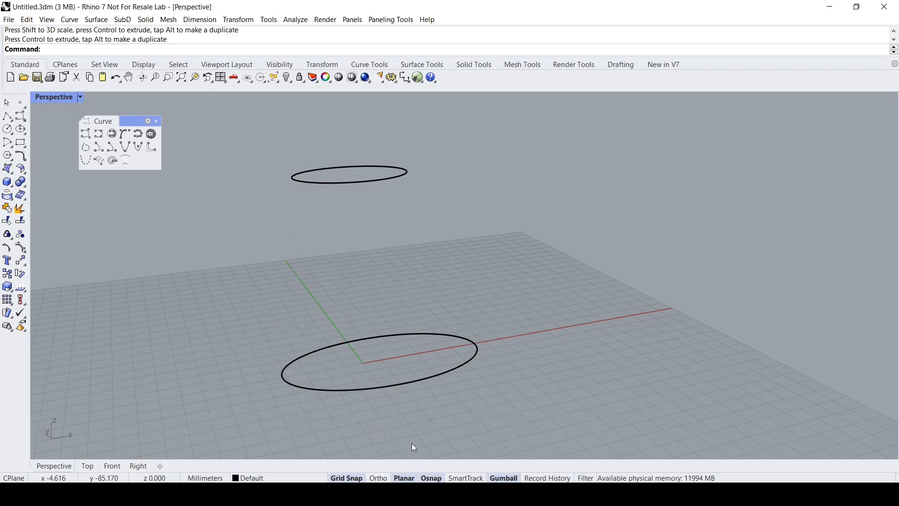
- Show the object snap options with Quad as the only active snap
click(431, 478)
drag(719, 180, 588, 249)
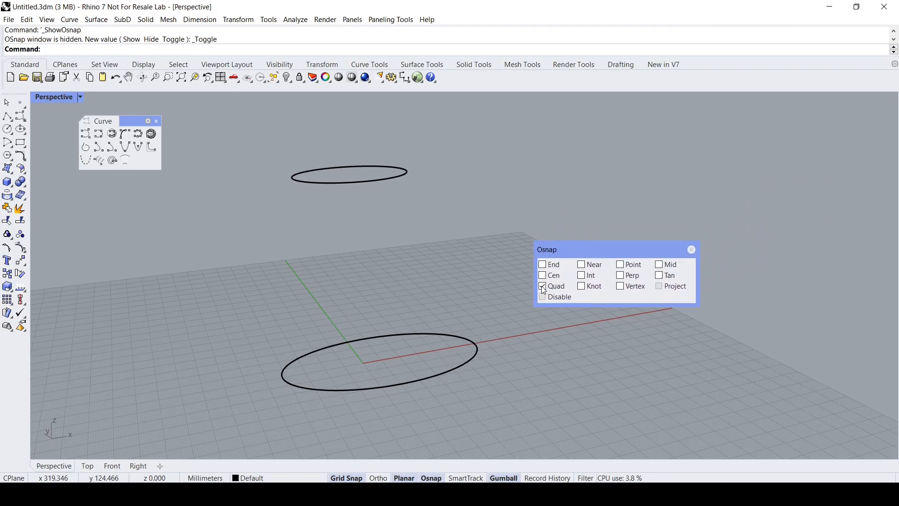
right_drag(327, 198, 299, 177)
scroll(279, 223, up, 4)
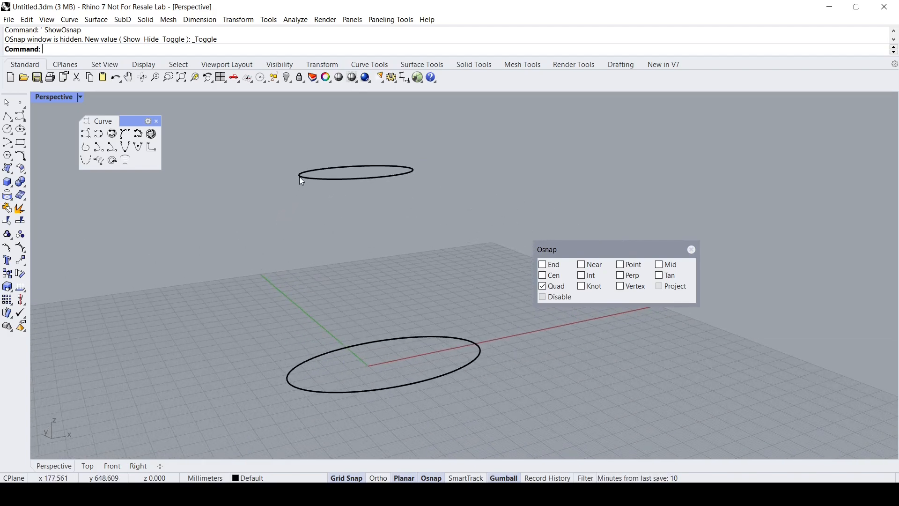
- Draw a degree 3 control point curve from the top ellipse's left quadrant to the base ellipse's left quadrant, shaping it in Front view
right_drag(262, 191, 295, 201)
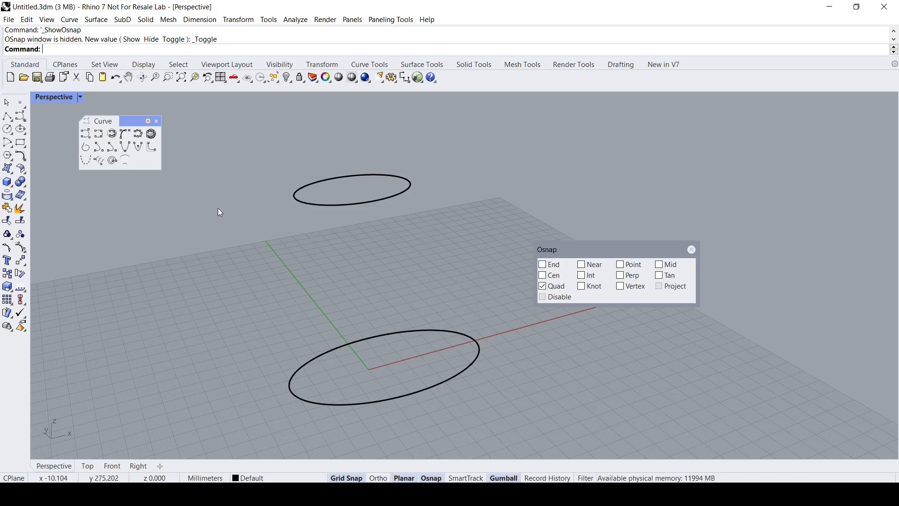
click(86, 134)
scroll(293, 199, up, 3)
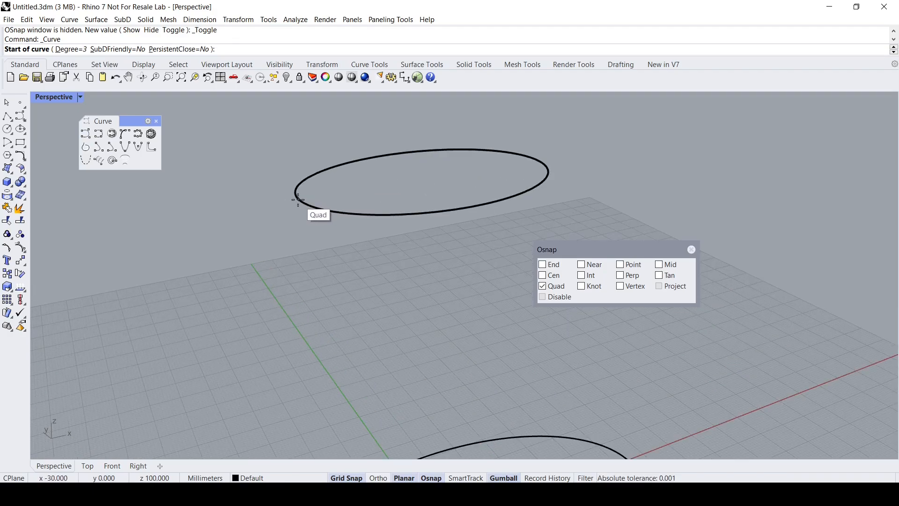
click(299, 199)
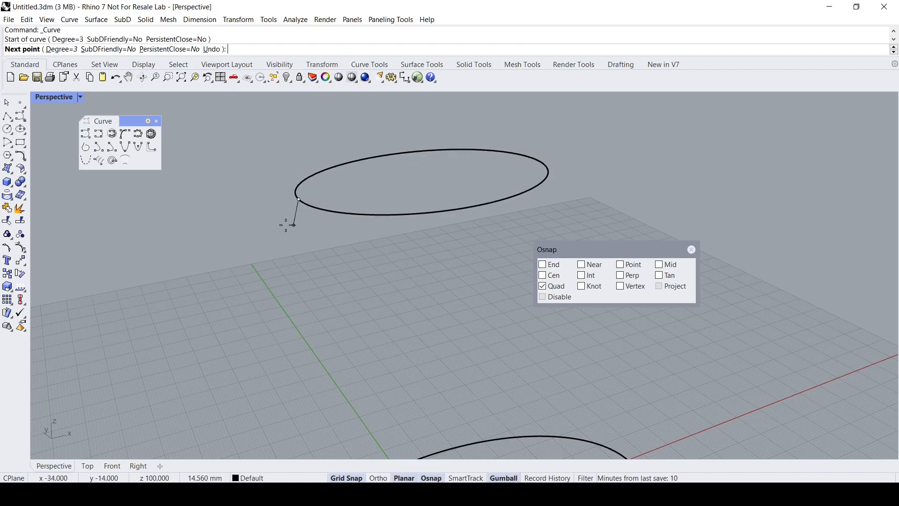
double_click(52, 97)
right_drag(177, 344, 242, 324)
scroll(238, 351, up, 4)
scroll(246, 327, down, 4)
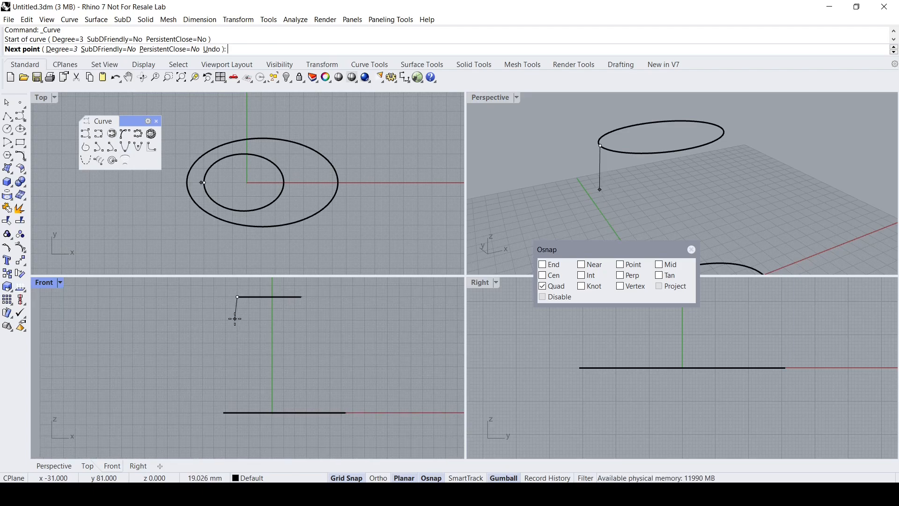
click(224, 359)
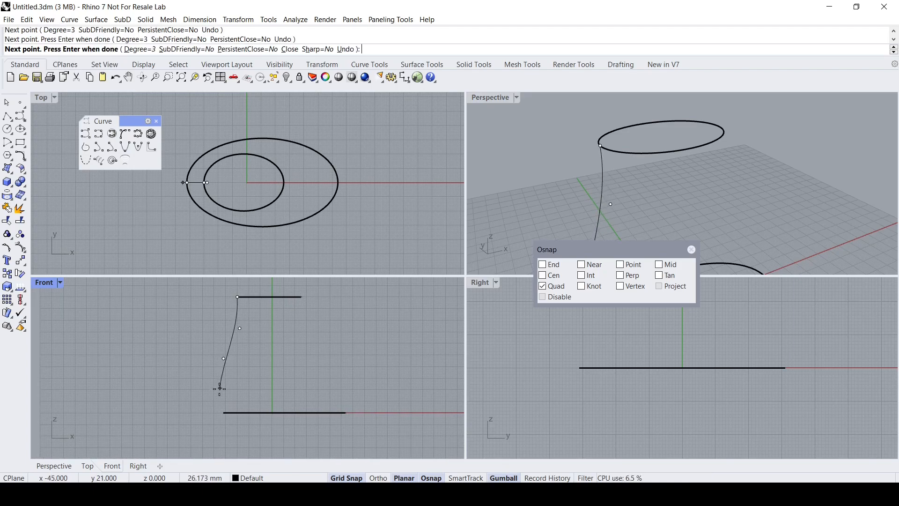
click(222, 412)
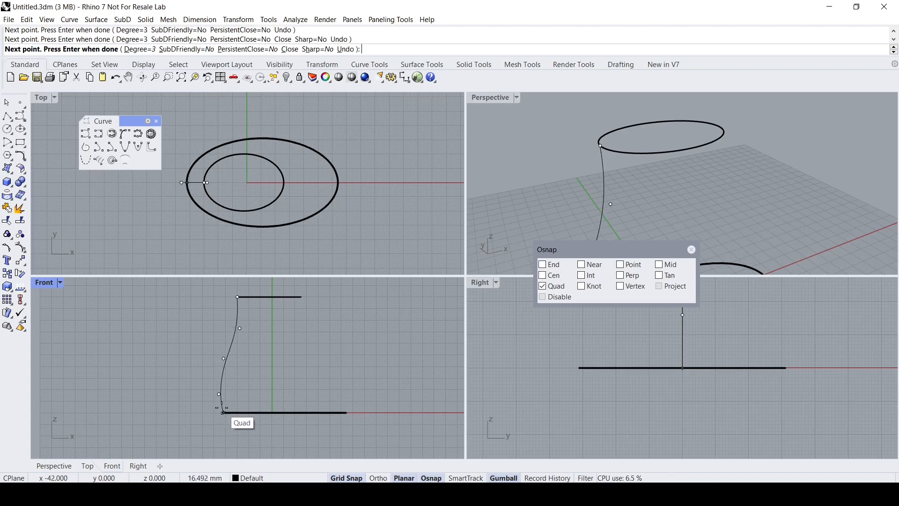
key(Return)
- Draw a second control point curve from the top ellipse's right quadrant, flaring outward to the base ellipse's right quadrant in Front view
scroll(305, 376, down, 1)
double_click(501, 99)
right_drag(464, 158, 380, 318)
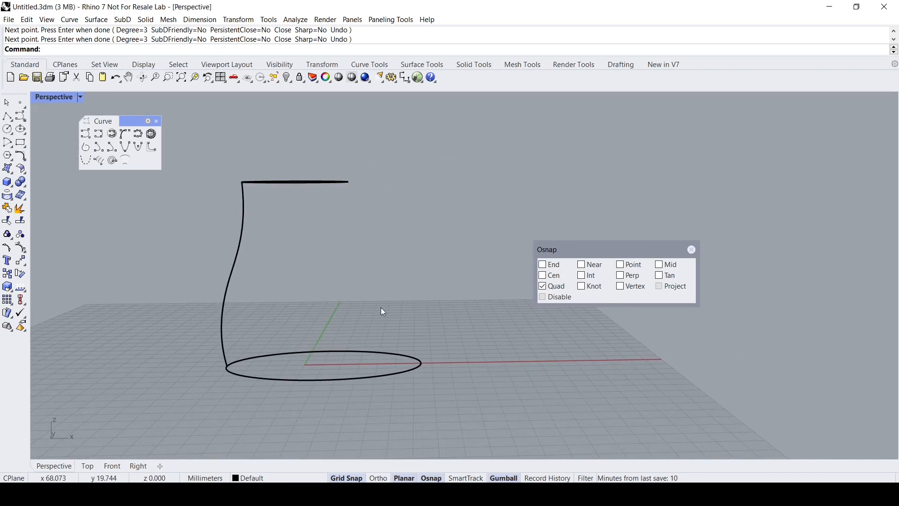
right_drag(388, 272, 379, 241)
right_click(380, 241)
click(354, 178)
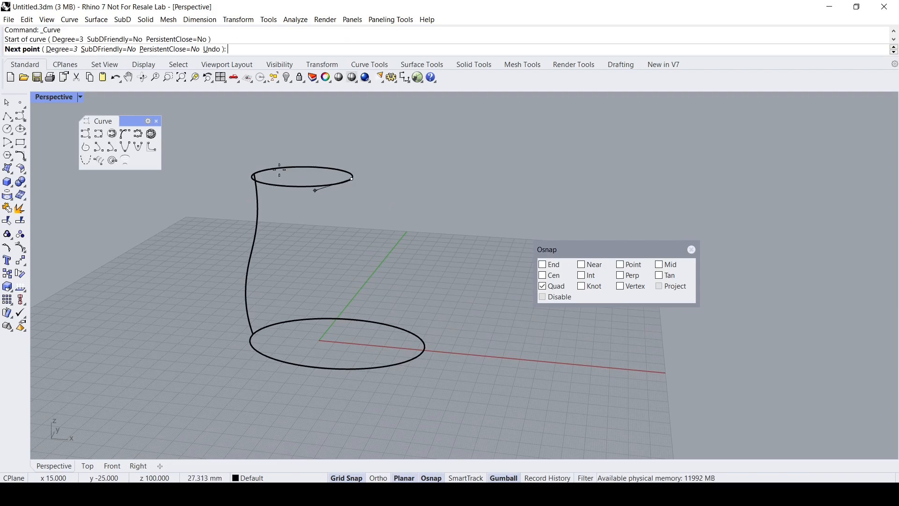
double_click(52, 97)
scroll(330, 356, up, 1)
scroll(299, 319, up, 2)
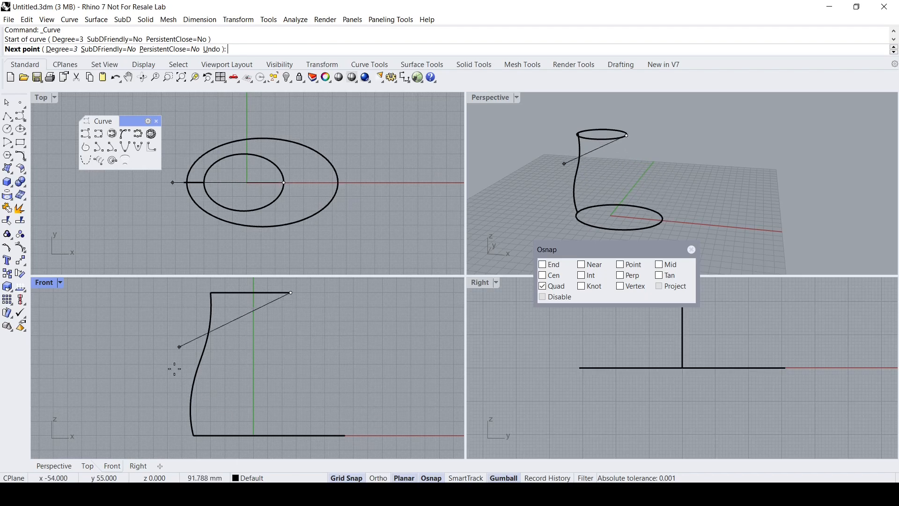
click(297, 329)
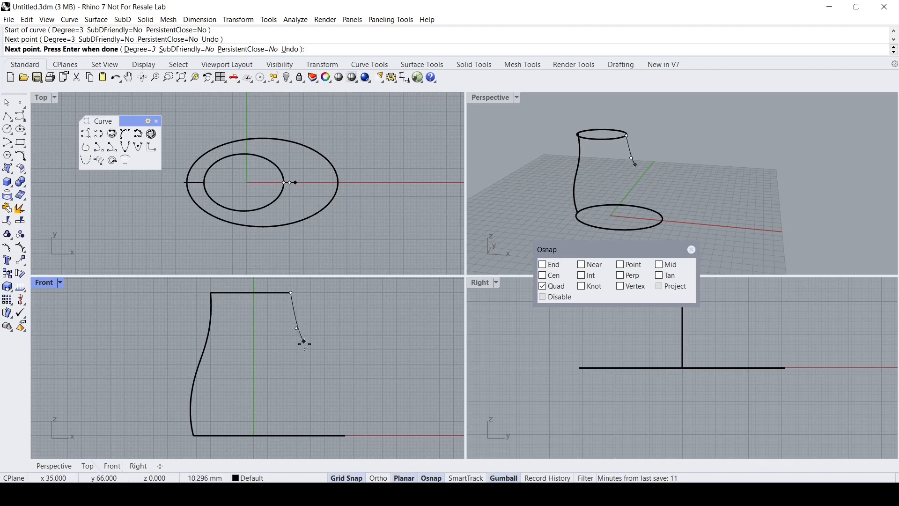
click(332, 363)
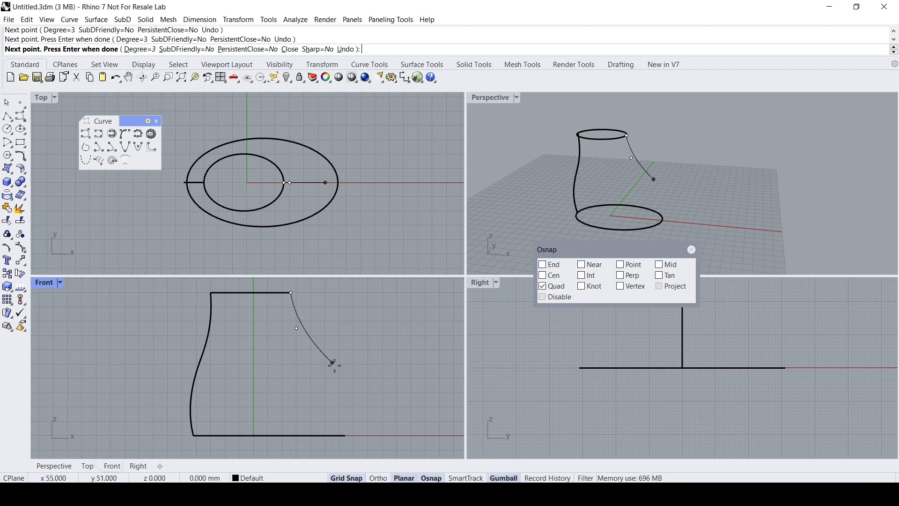
click(343, 402)
click(345, 435)
key(Return)
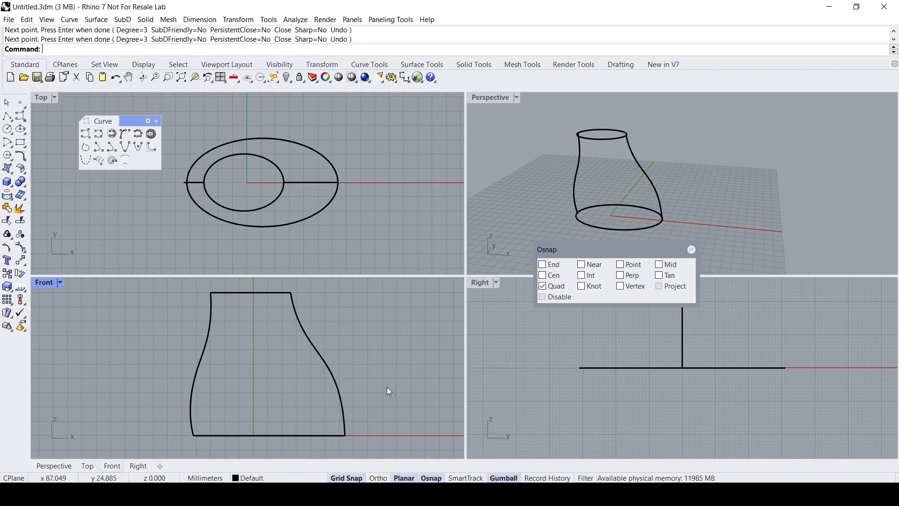
- Maximize the Perspective view and lower the right profile curve's control point near the base
double_click(489, 97)
right_drag(458, 301, 376, 221)
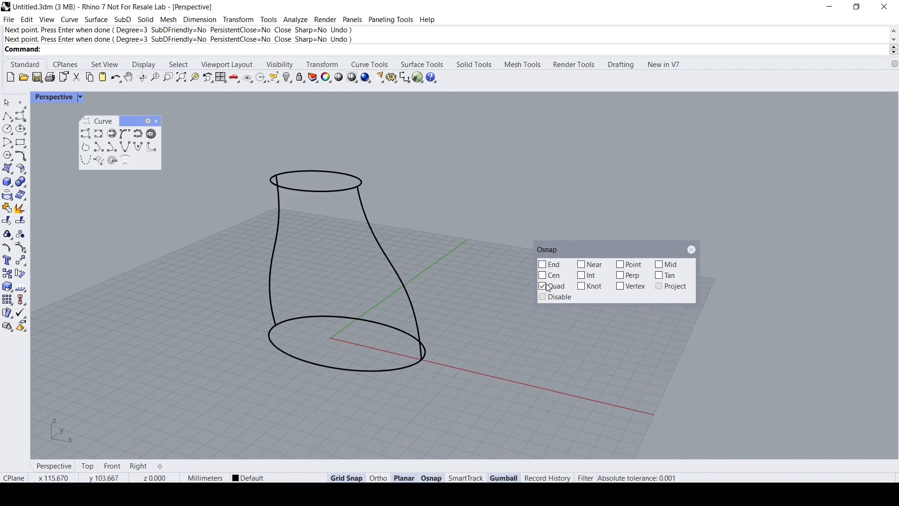
scroll(393, 331, down, 3)
scroll(375, 330, up, 4)
right_drag(376, 330, 406, 308)
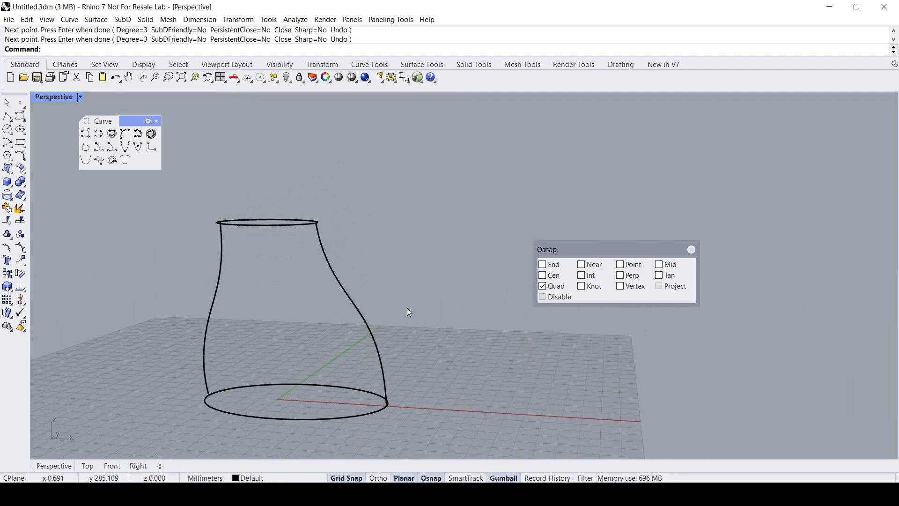
click(370, 324)
click(386, 364)
drag(386, 338, 387, 350)
right_drag(418, 335, 367, 300)
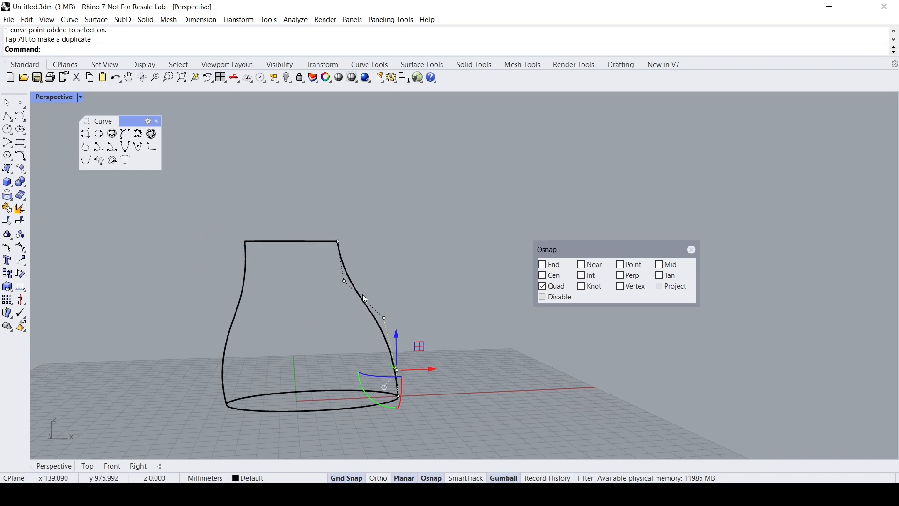
- Refine the right profile curve by moving its upper control point inward and lowering another point, and hide the control points
click(344, 281)
drag(380, 282, 374, 284)
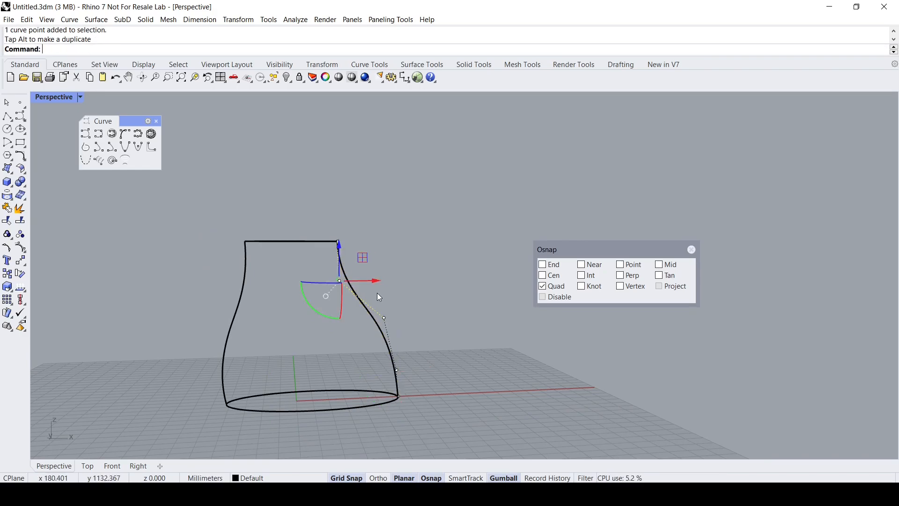
scroll(390, 326, up, 4)
scroll(391, 326, down, 2)
right_drag(368, 334, 433, 310)
click(430, 286)
drag(430, 248, 430, 257)
right_drag(353, 314, 339, 296)
key(Escape)
key(Escape)
- Move the object snap palette clear of the model and display the Surface Creation tools as a floating palette
scroll(358, 279, down, 6)
drag(564, 249, 650, 256)
scroll(424, 258, up, 4)
right_drag(428, 260, 395, 273)
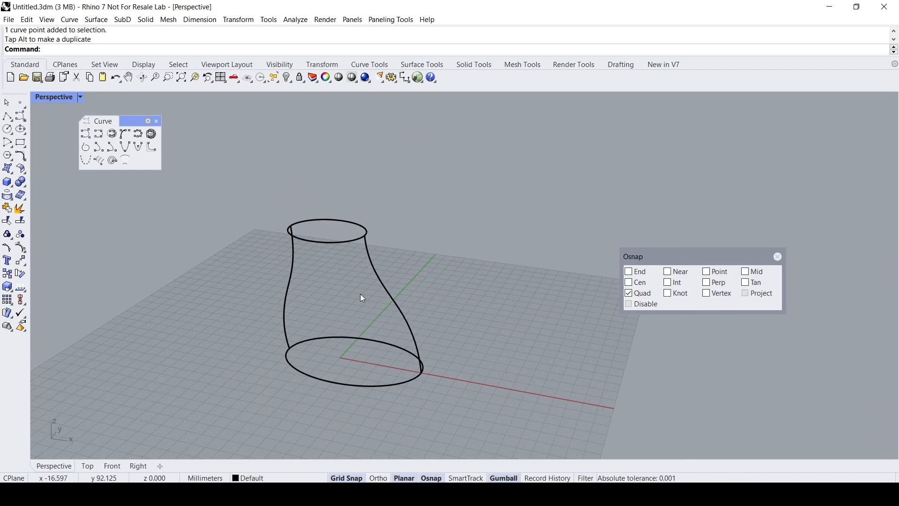
click(10, 172)
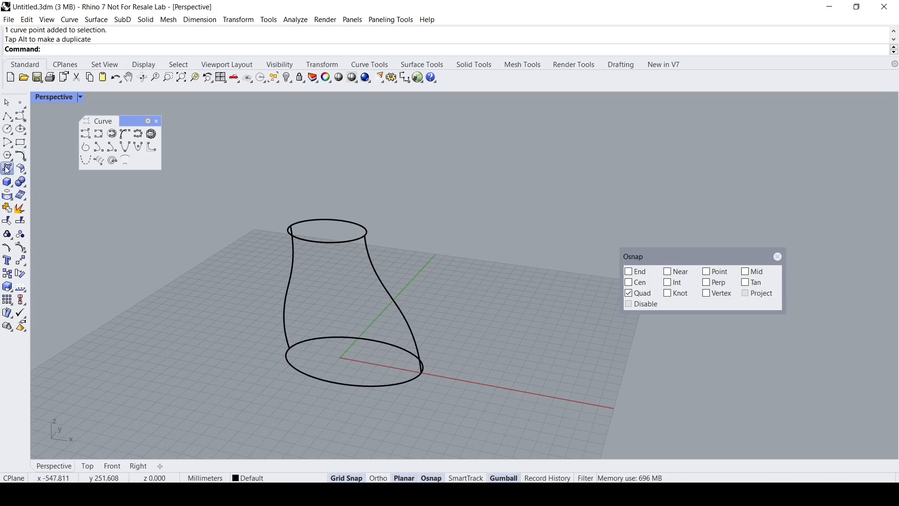
click(7, 169)
drag(35, 167, 96, 206)
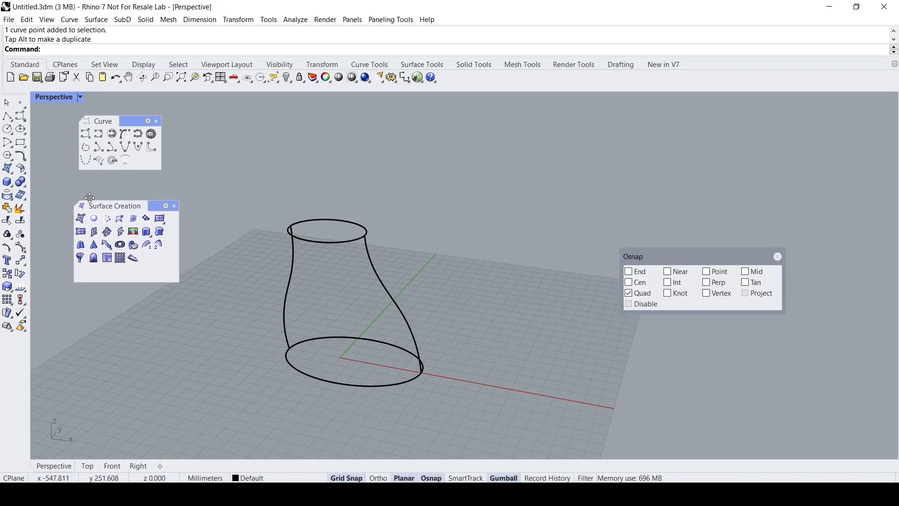
- Create a closed two-rail sweep using the top and base ellipses as rails and the two side curves as unchanged cross sections
click(160, 247)
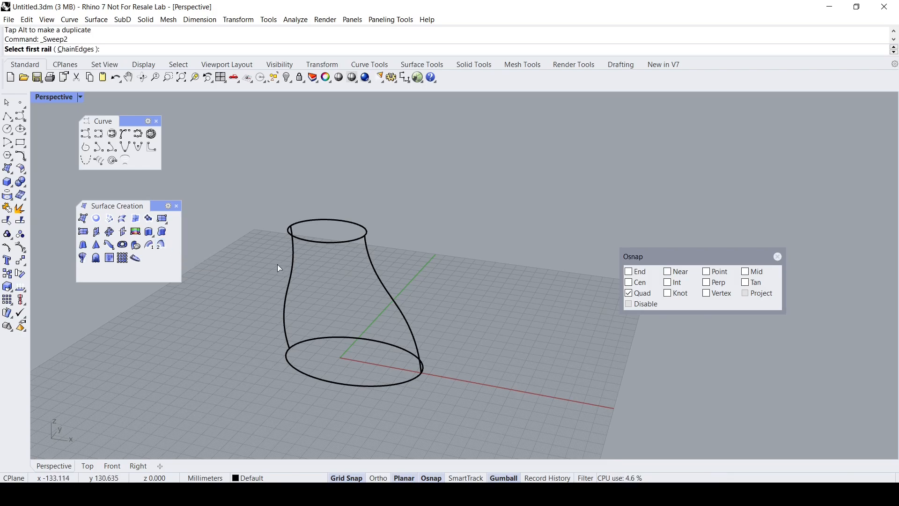
click(312, 243)
click(295, 373)
click(287, 335)
click(416, 350)
key(Return)
drag(471, 120, 534, 137)
right_drag(370, 263, 370, 337)
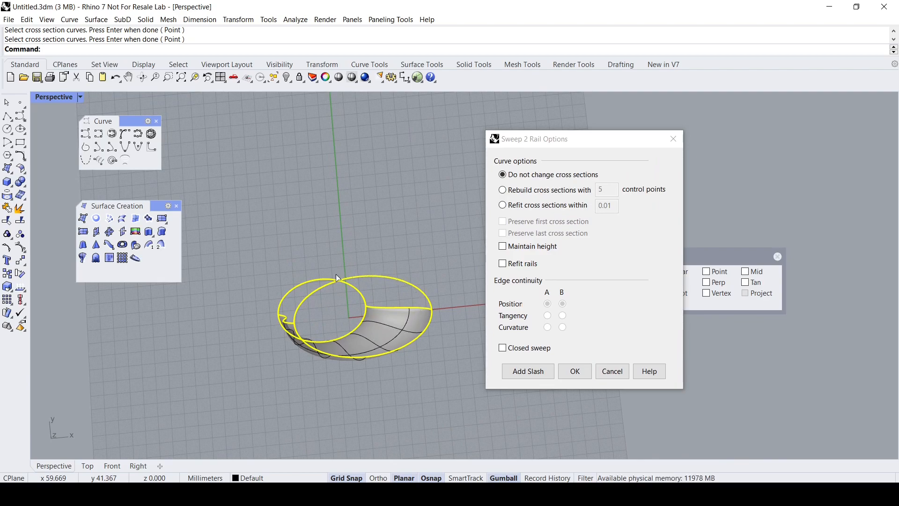
click(502, 349)
right_drag(412, 393, 434, 243)
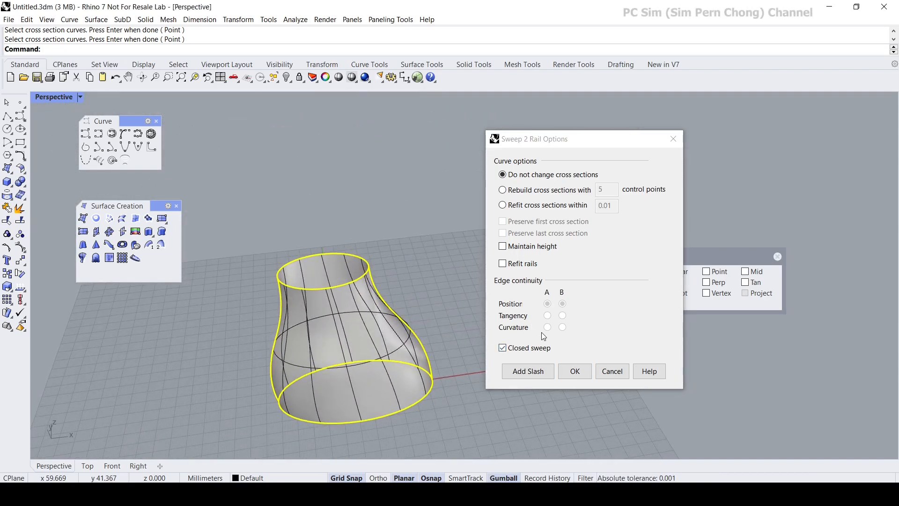
click(576, 371)
- Invert the selection to isolate the four construction curves from the swept surface and delete them
right_drag(457, 364, 373, 303)
click(275, 77)
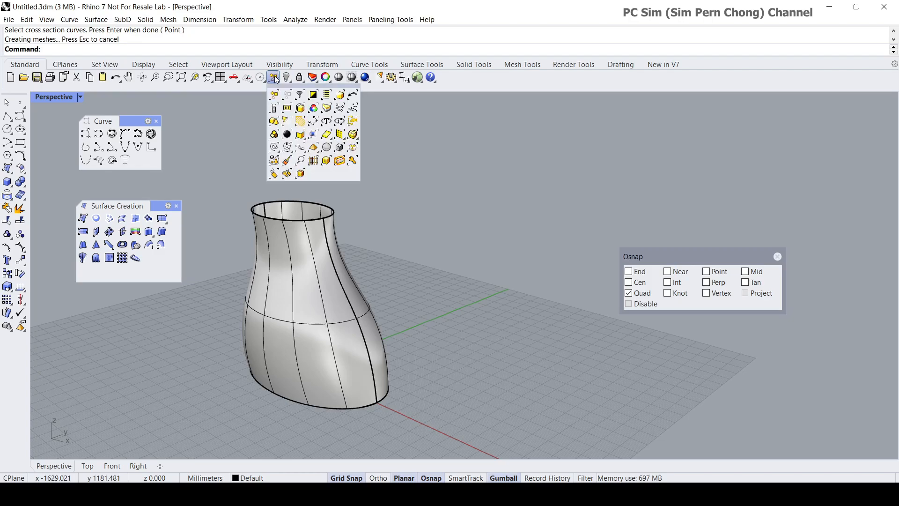
click(313, 95)
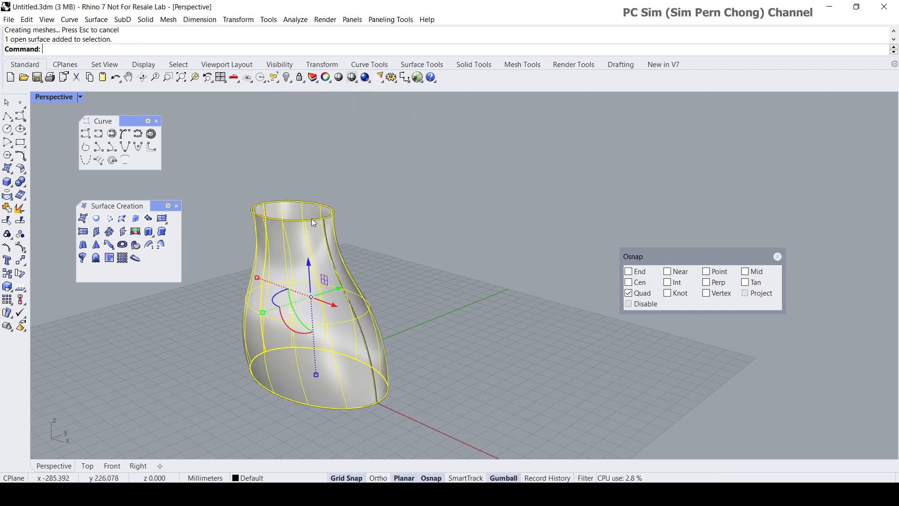
click(273, 80)
click(313, 97)
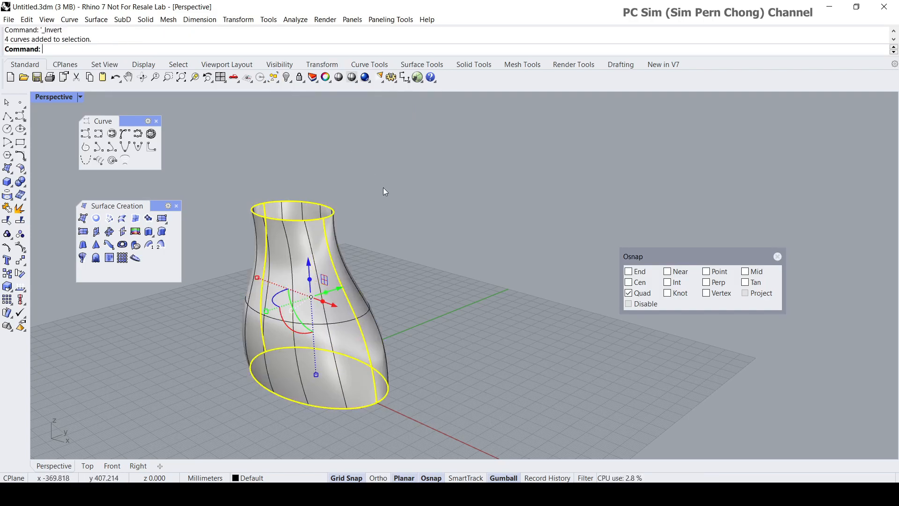
scroll(383, 187, down, 1)
key(Delete)
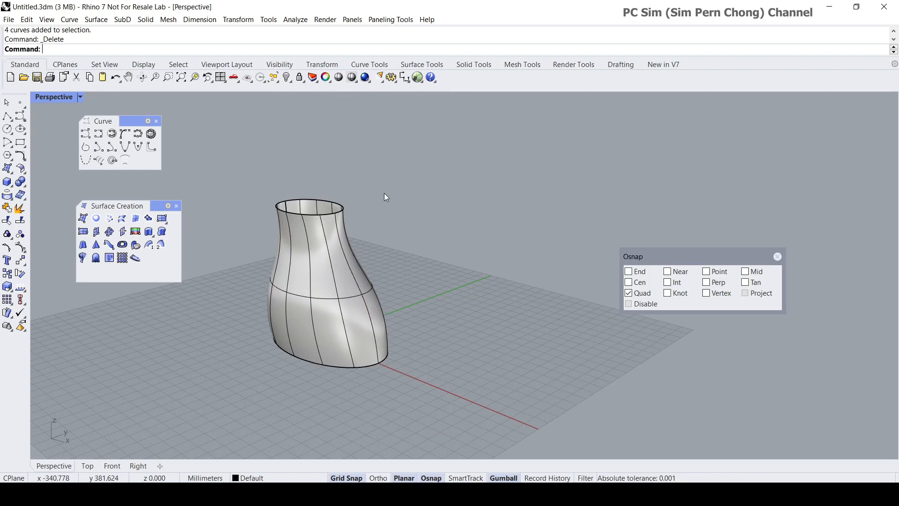
- Examine the swept vase surface and its isocurves from several angles
scroll(381, 199, down, 2)
scroll(417, 258, up, 8)
scroll(419, 258, down, 4)
shift+right_drag(430, 259, 468, 239)
scroll(458, 246, up, 3)
scroll(458, 247, down, 3)
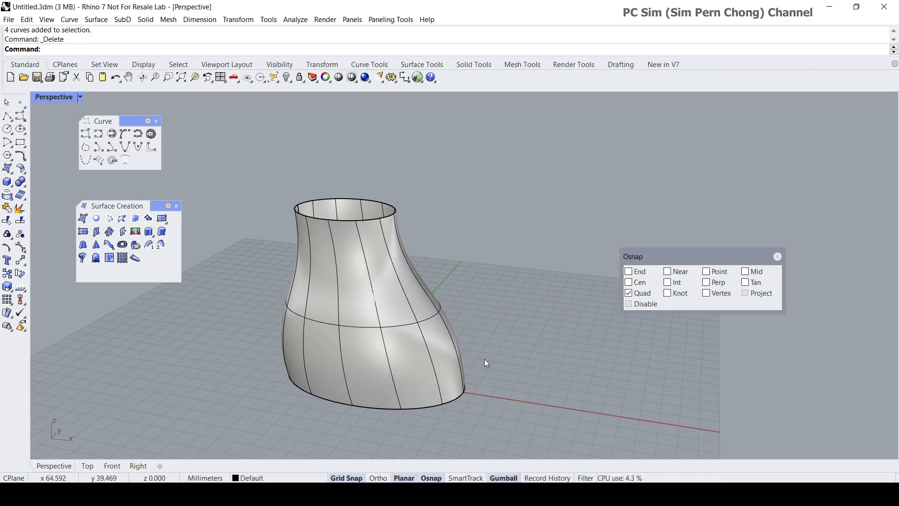
right_drag(511, 328, 426, 263)
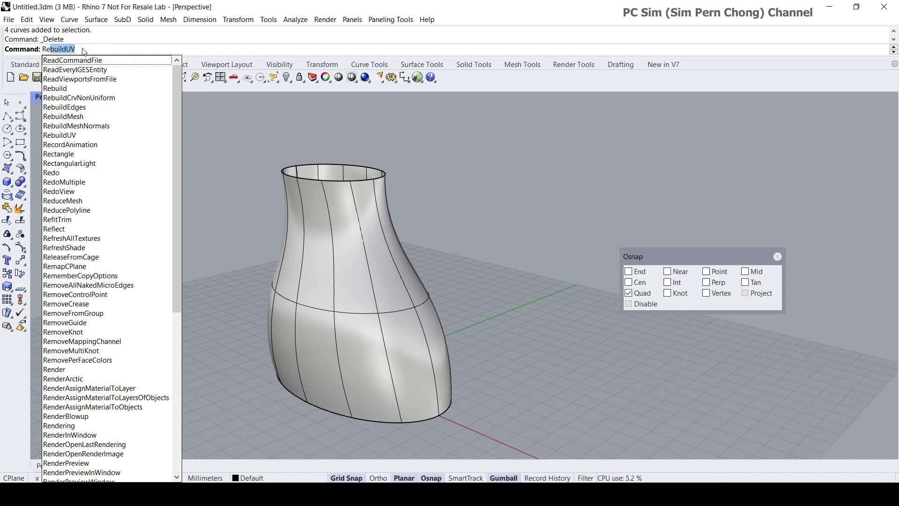
- Run RebuildUV on the vase surface in the V direction with a point count of 14
key(Return)
key(Return)
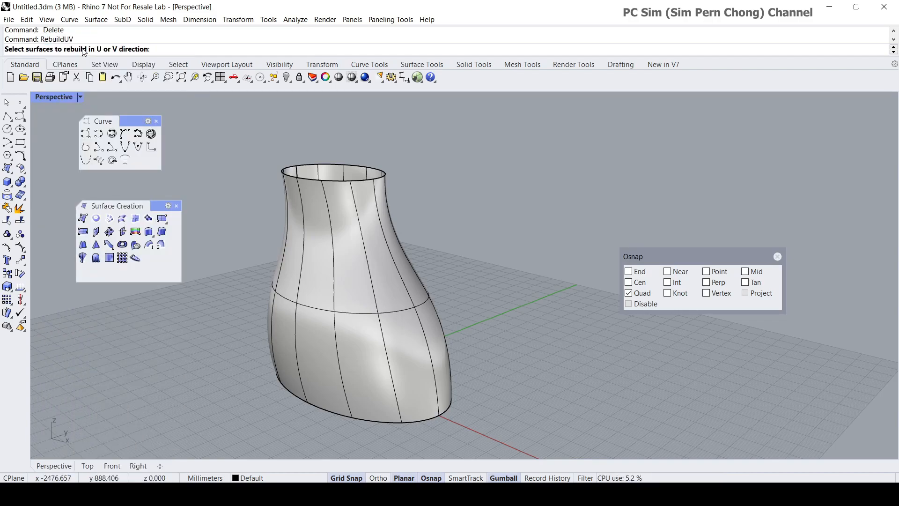
click(324, 283)
key(Return)
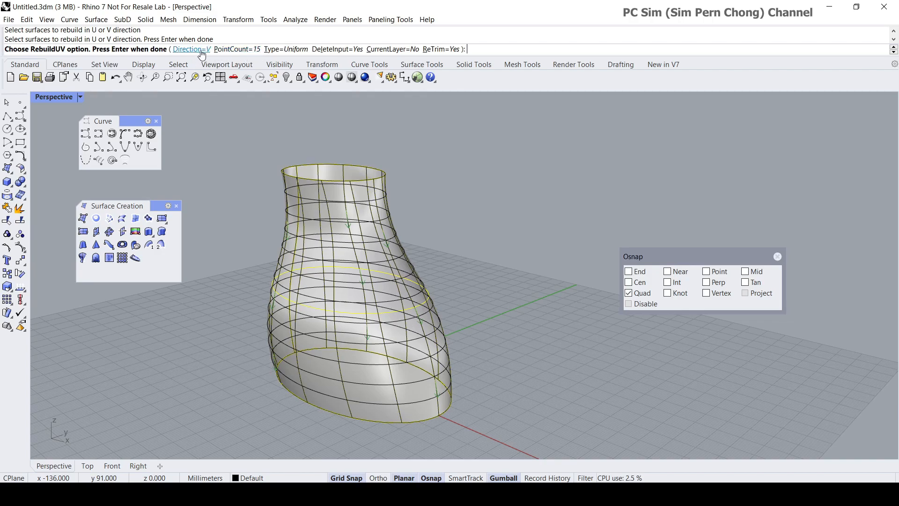
click(237, 49)
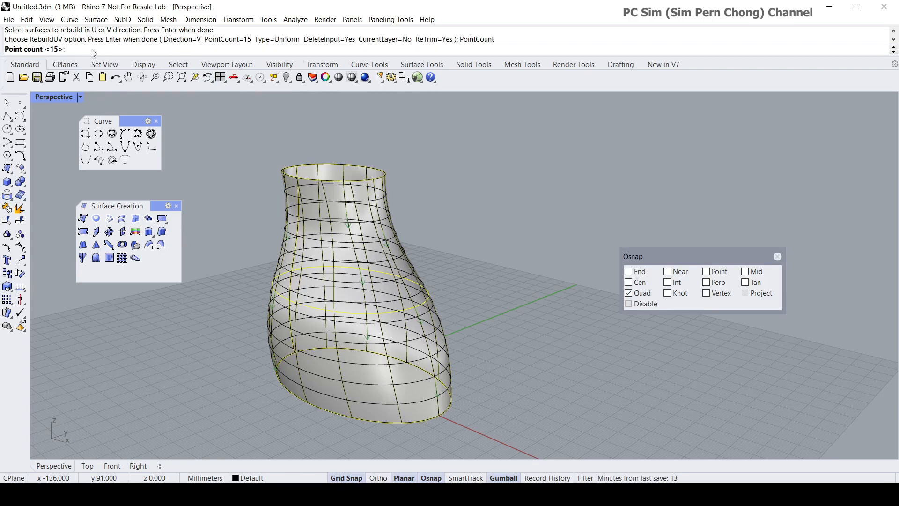
text(14)
key(Return)
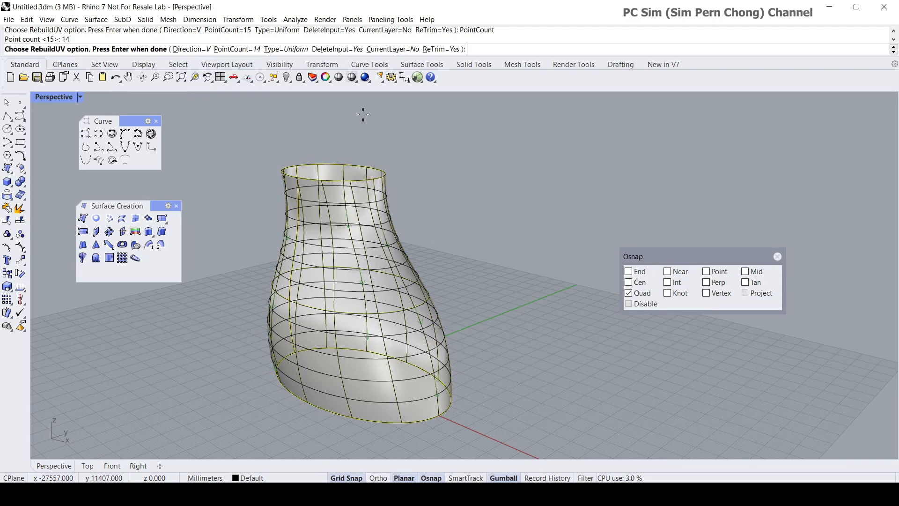
- Switch the RebuildUV direction to U and set the vase surface's point count to 12
click(192, 49)
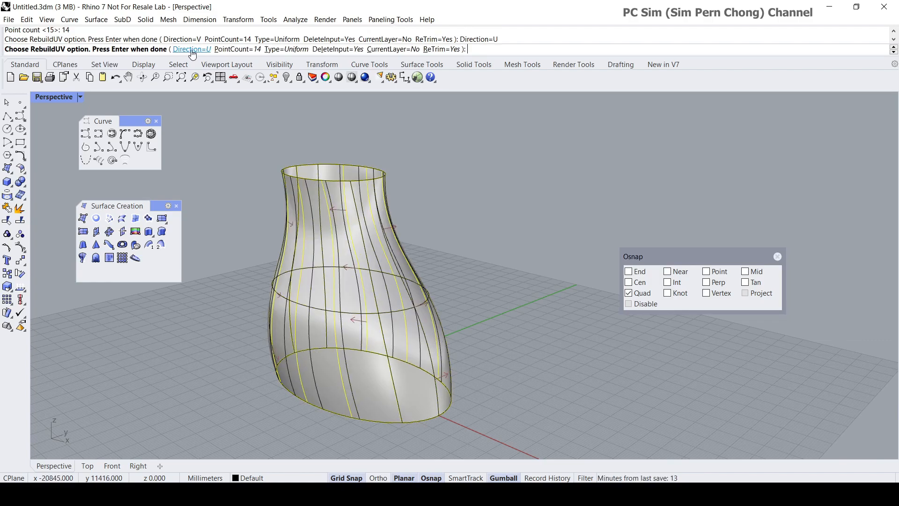
click(231, 49)
text(1)
key(Return)
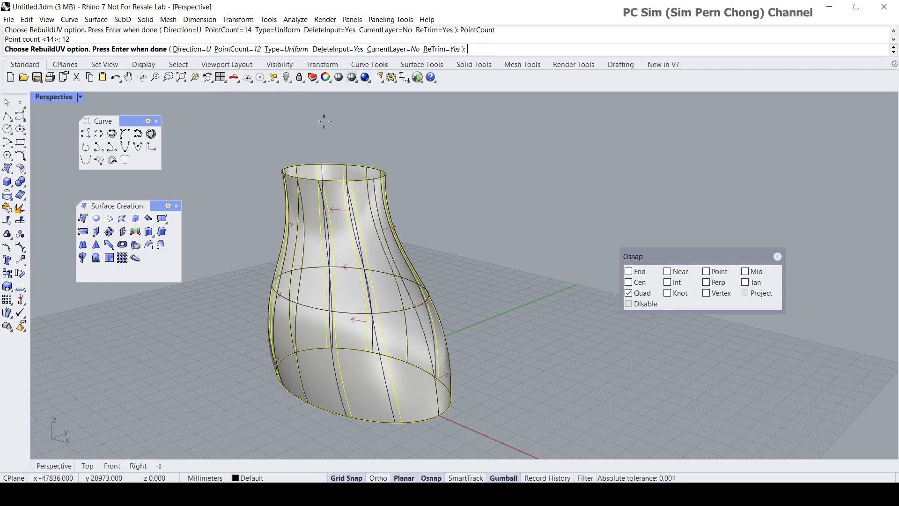
right_drag(443, 188, 345, 118)
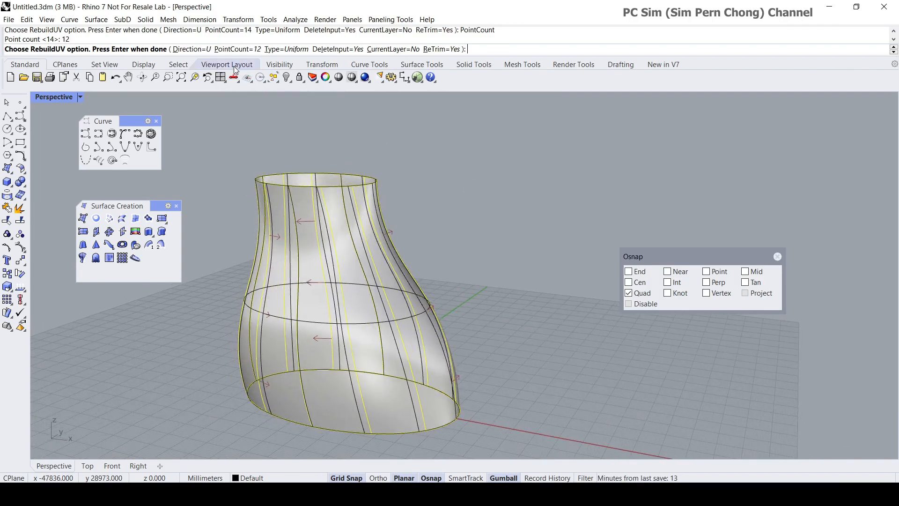
- Switch the RebuildUV direction back to V, set the point count to 14, and apply the rebuild to the vase surface
click(199, 50)
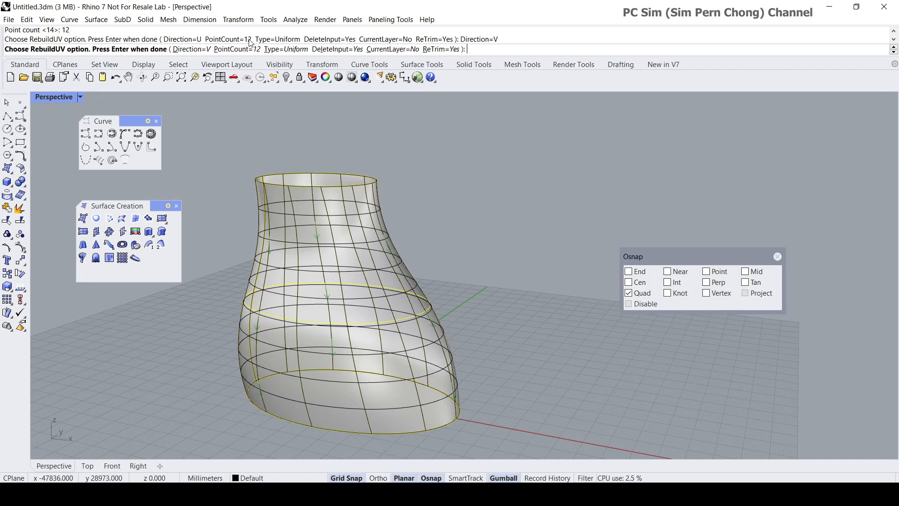
click(232, 50)
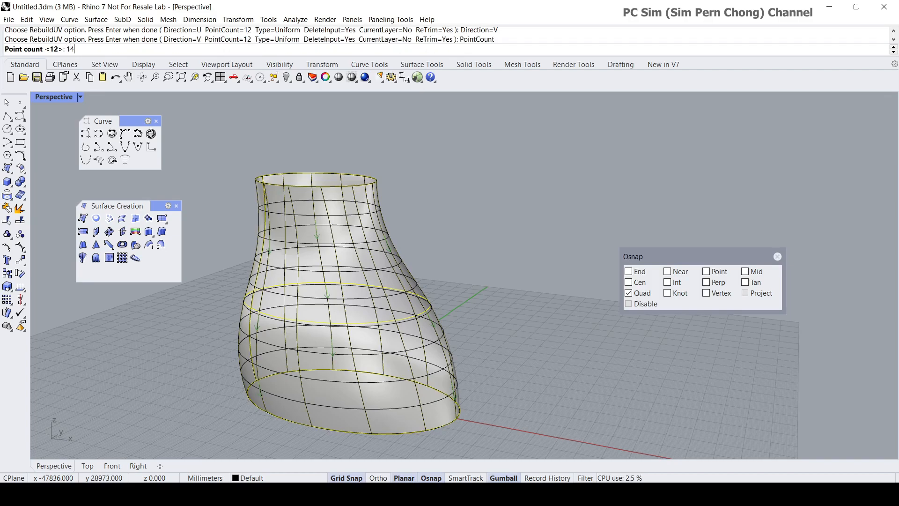
text(14)
key(Return)
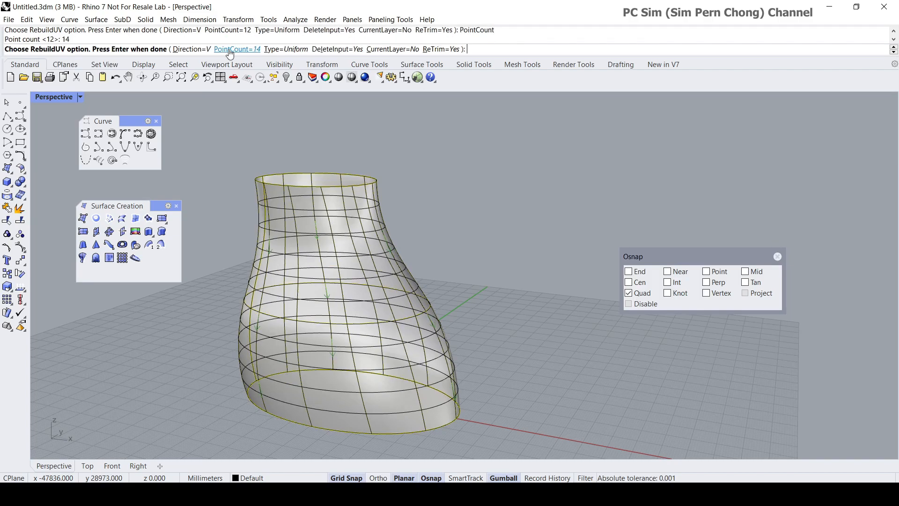
right_drag(335, 205, 448, 283)
key(Return)
- Examine the isocurve grid of the rebuilt vase surface up close and from different angles
scroll(434, 270, up, 5)
scroll(434, 269, down, 2)
scroll(461, 258, up, 4)
scroll(461, 259, down, 3)
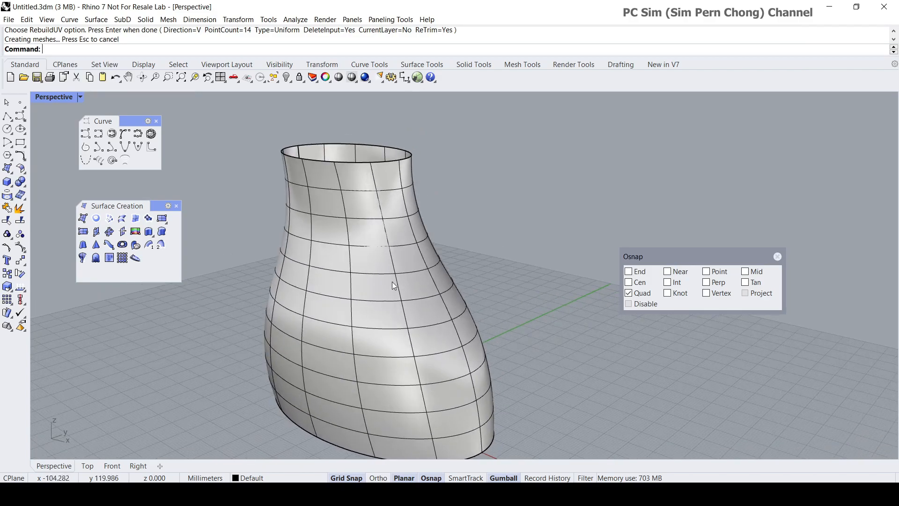
scroll(364, 308, down, 3)
right_drag(363, 308, 410, 276)
scroll(378, 263, up, 4)
scroll(389, 285, down, 2)
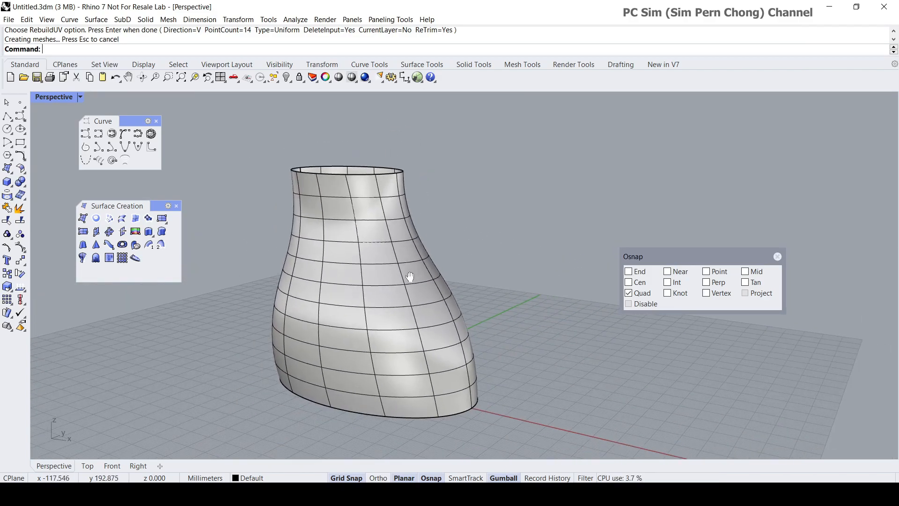
- Extract the wireframe curves of the vase surface onto the current layer without grouping them, and clear the selection
click(72, 23)
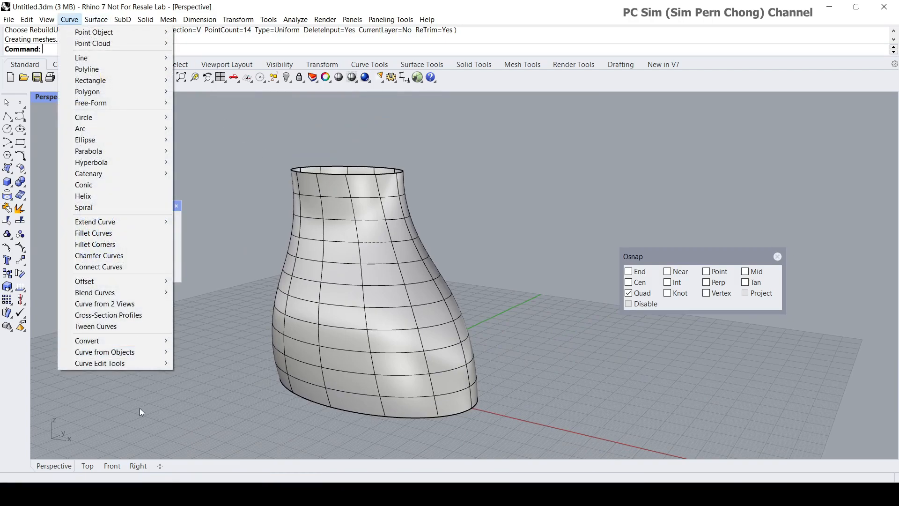
mouse_move(109, 352)
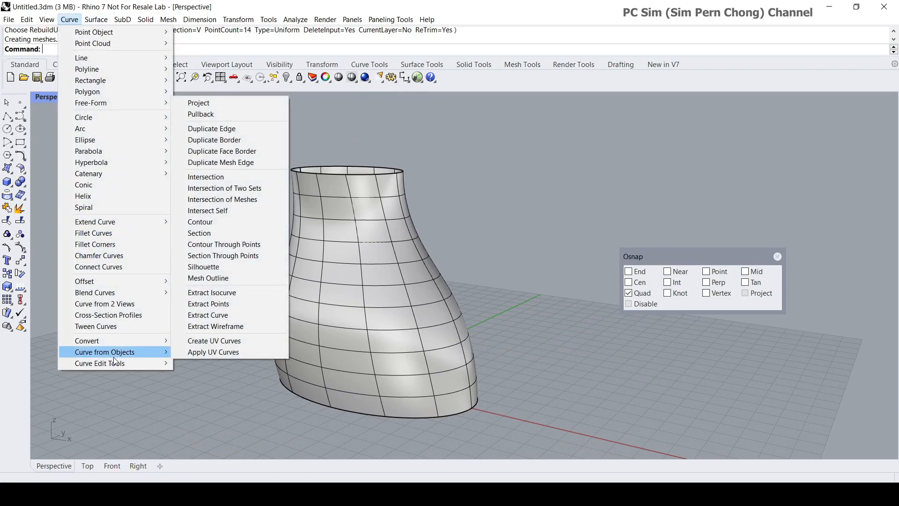
click(226, 328)
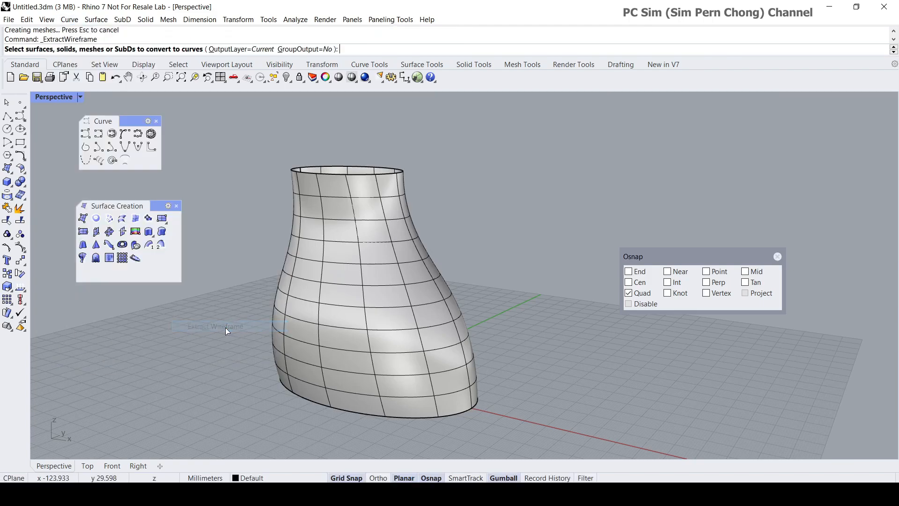
click(341, 301)
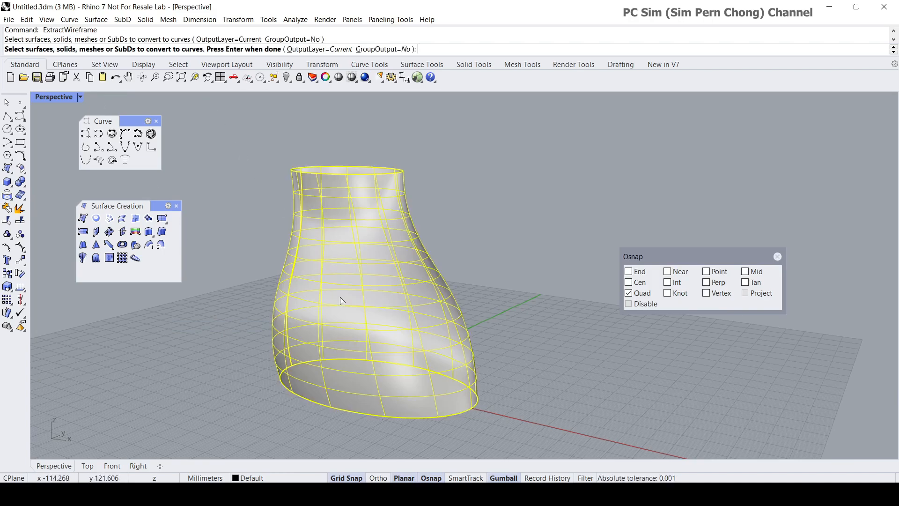
key(Return)
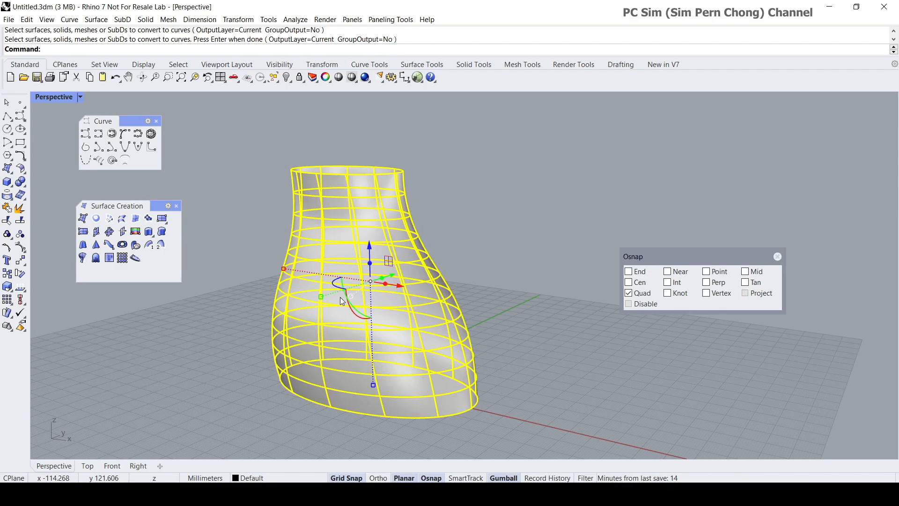
key(Escape)
- Delete the vase surface, keep the extracted wireframe curves, and check that one of them is a separate curve
right_drag(340, 297, 336, 319)
scroll(331, 313, up, 4)
scroll(296, 279, down, 4)
scroll(336, 320, up, 4)
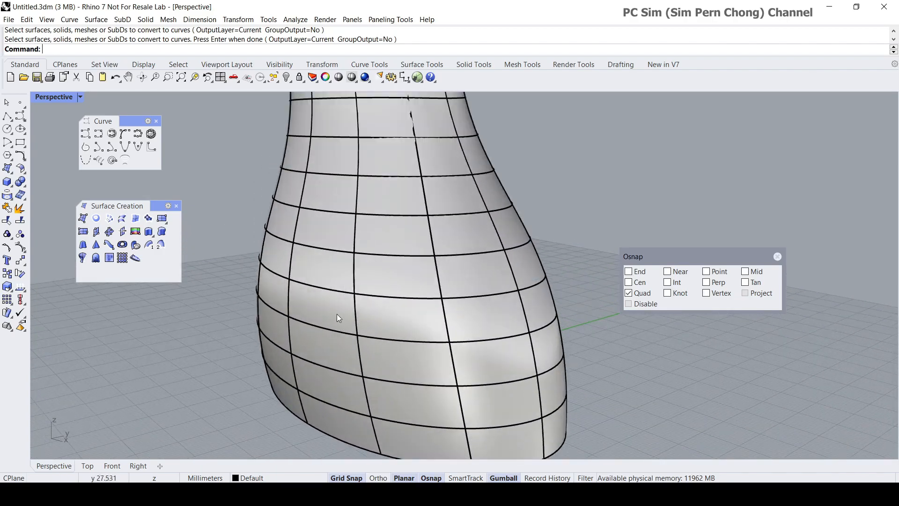
scroll(325, 269, down, 3)
click(325, 269)
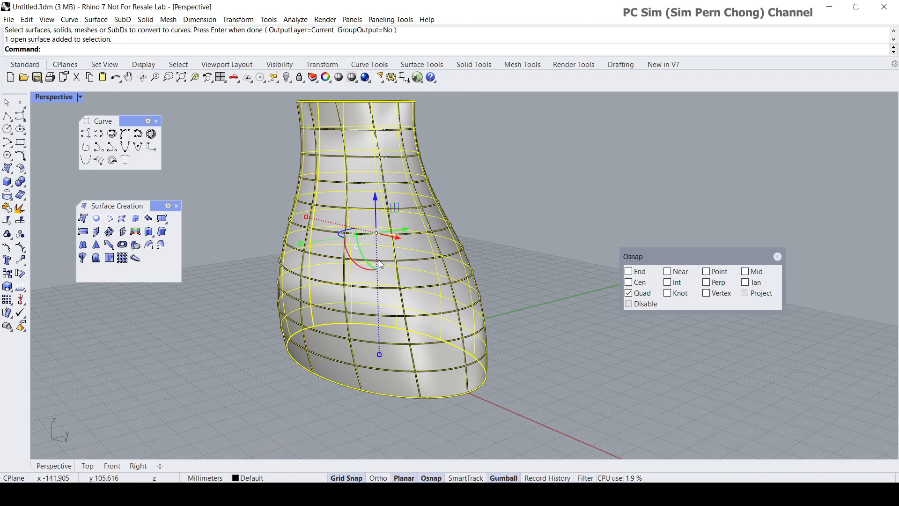
right_drag(367, 272, 391, 314)
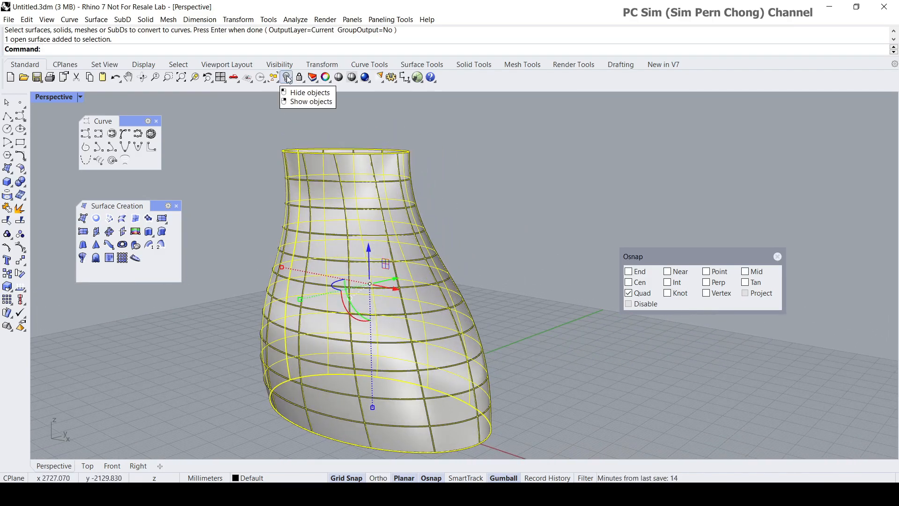
key(Delete)
right_drag(404, 357, 434, 343)
click(444, 343)
key(Escape)
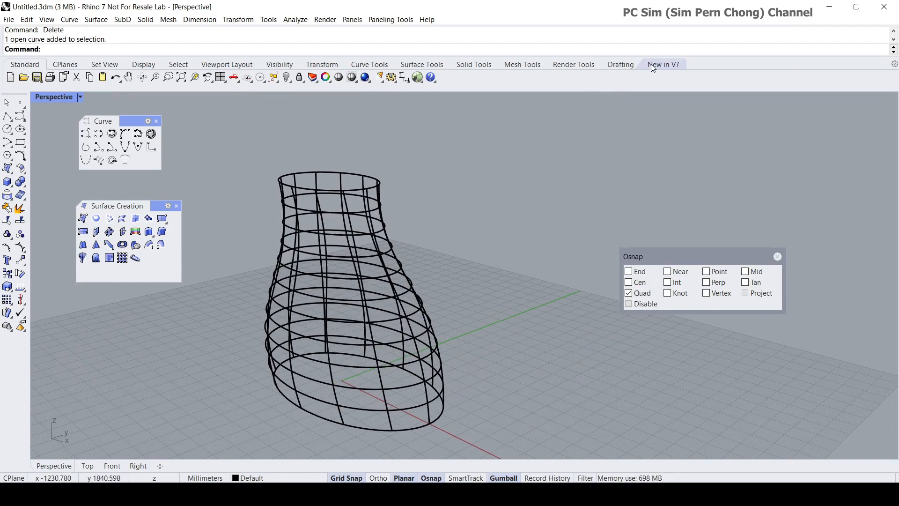
- Close the floating Curve and Surface Creation toolbars and open SubD Tools as a floating toolbar
click(156, 121)
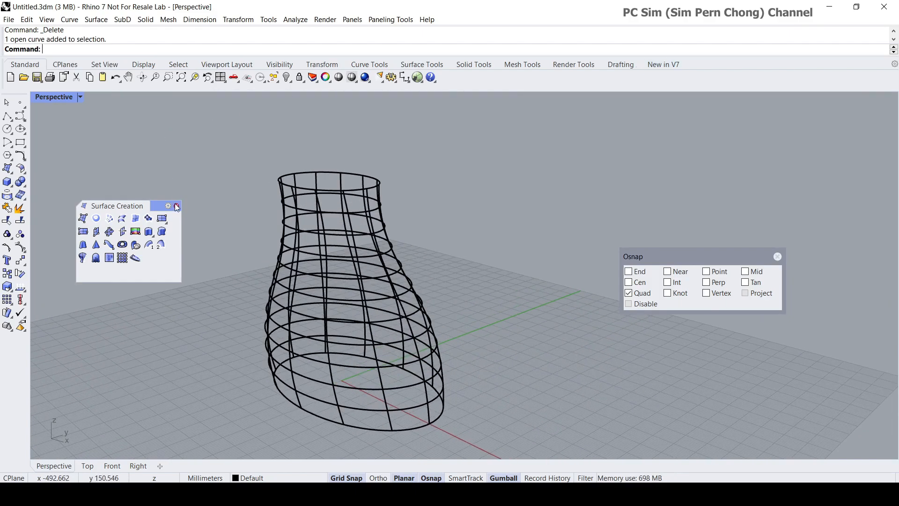
click(176, 206)
click(665, 65)
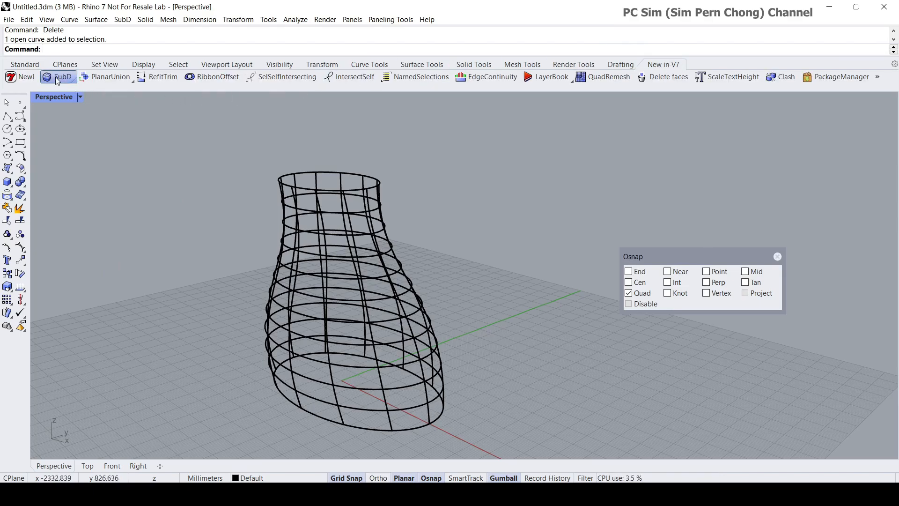
drag(69, 89, 72, 112)
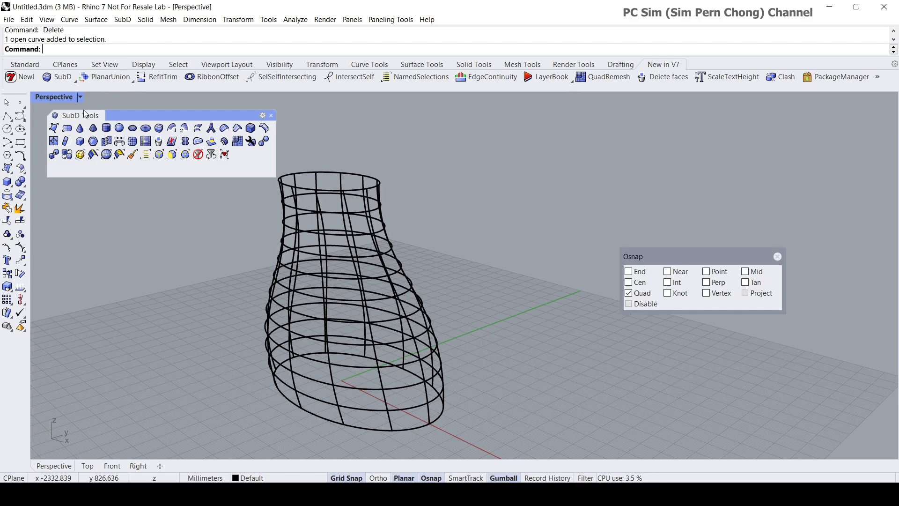
- Create a SubD MultiPipe from all the vase wireframe curves with radius 1, end caps off and 1 strut division
right_drag(353, 238, 346, 208)
click(211, 129)
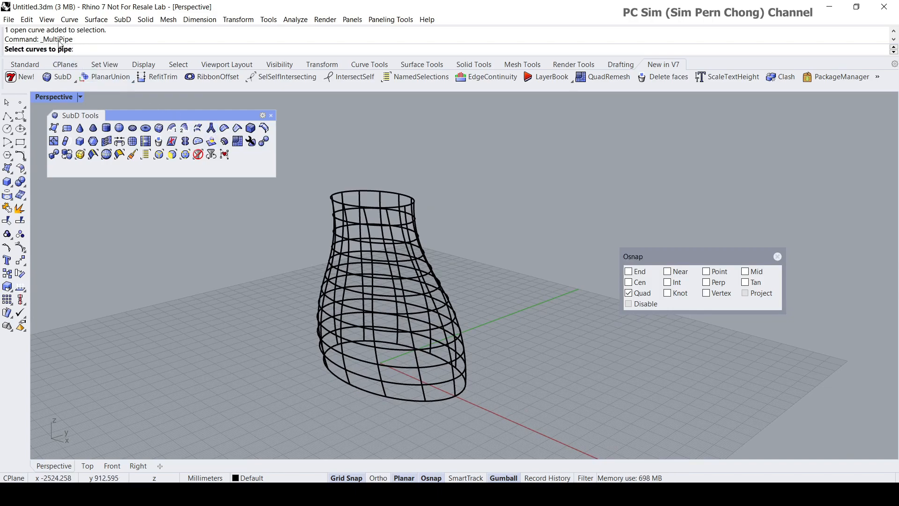
drag(291, 167, 504, 436)
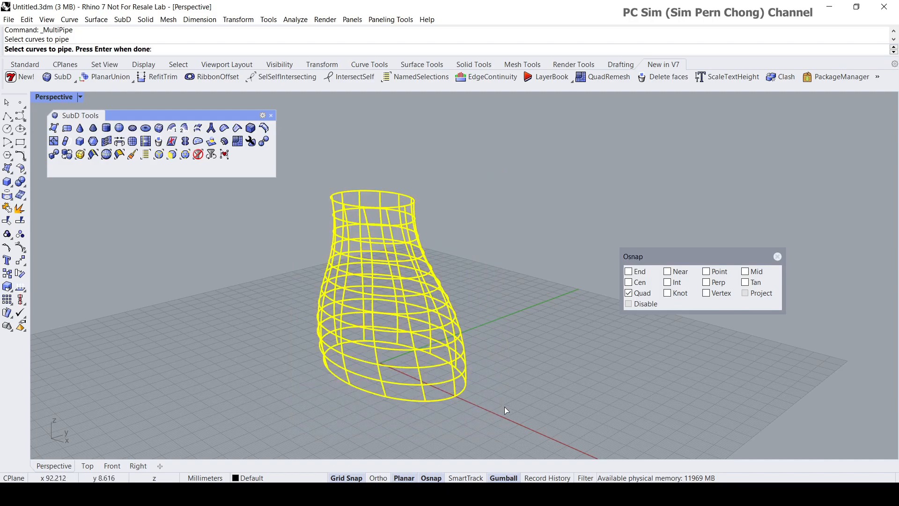
key(Return)
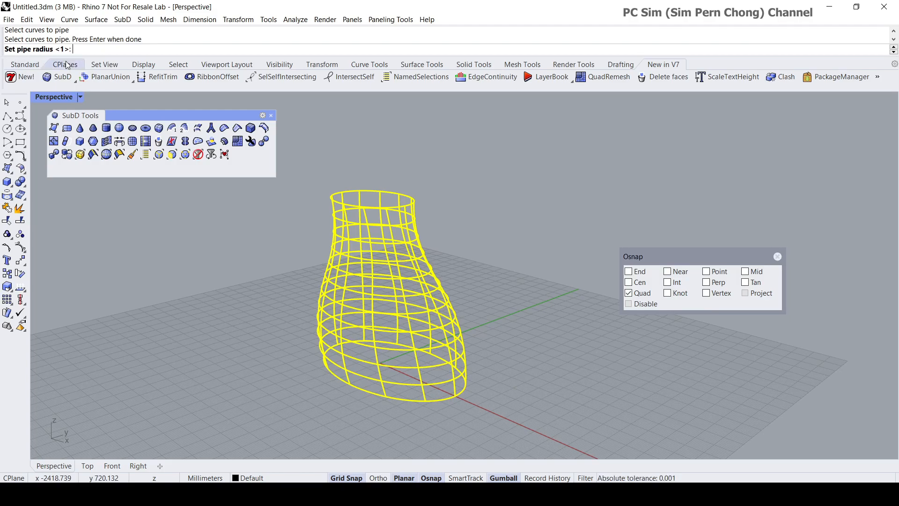
text(1)
key(Return)
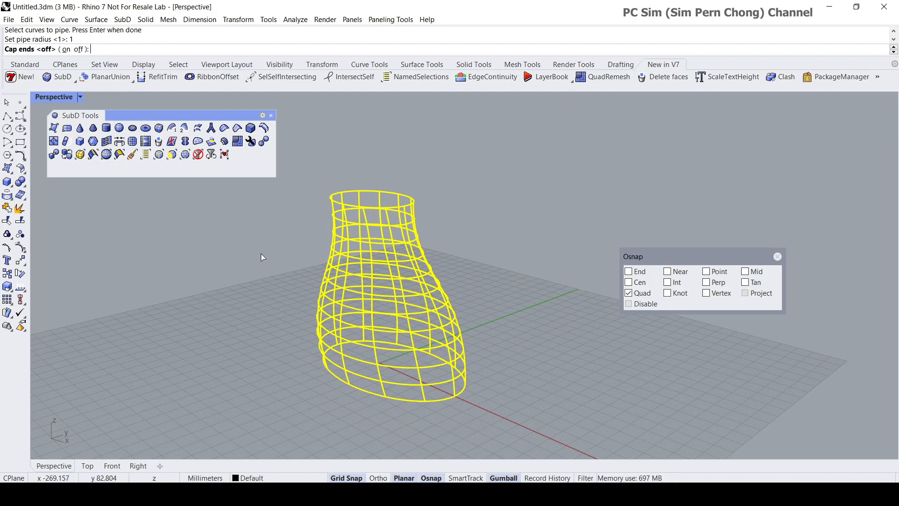
key(Return)
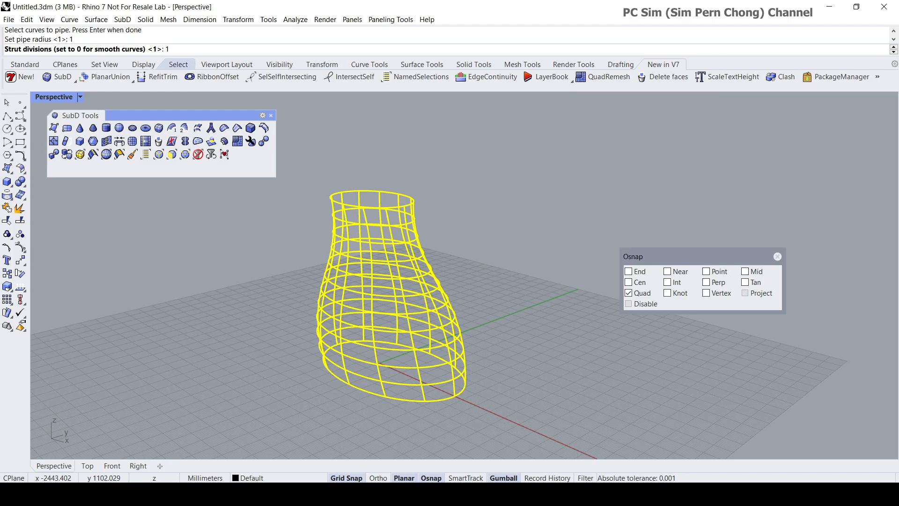
key(Return)
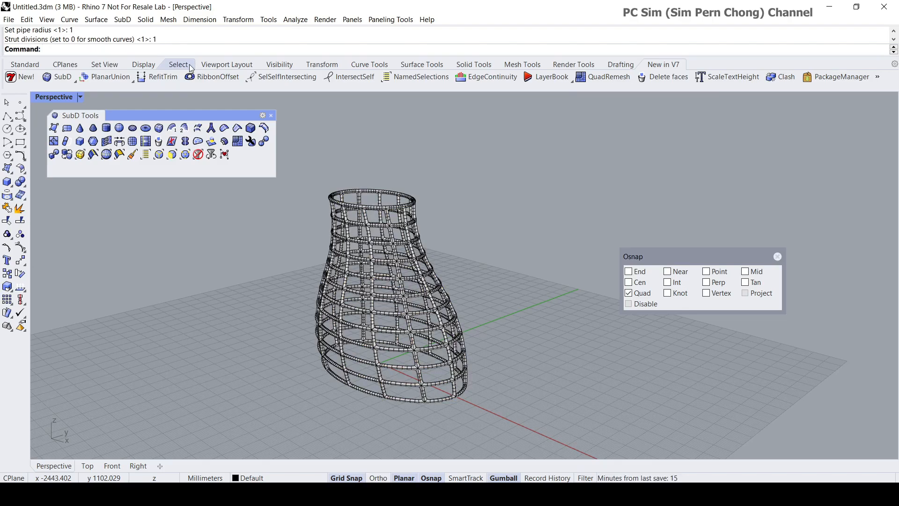
- Close the Osnap window and apply the Environment Map surface analysis display to the piped SubD vase
scroll(400, 322, up, 4)
mouse_move(401, 320)
right_down()
mouse_move(342, 311)
mouse_move(409, 321)
right_up()
click(408, 301)
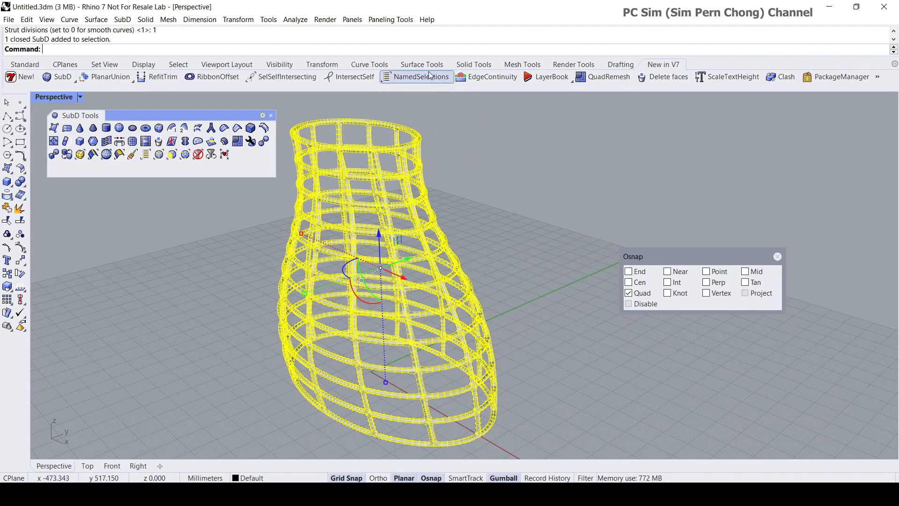
click(778, 256)
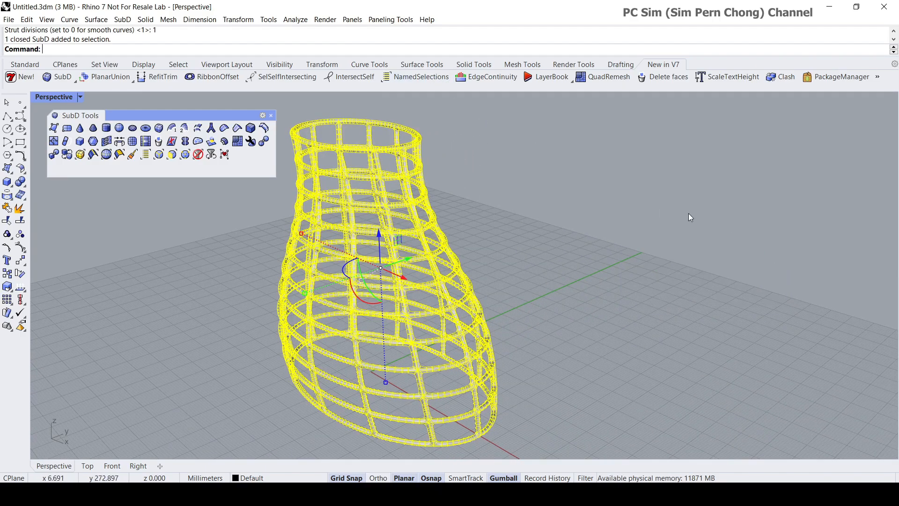
click(298, 20)
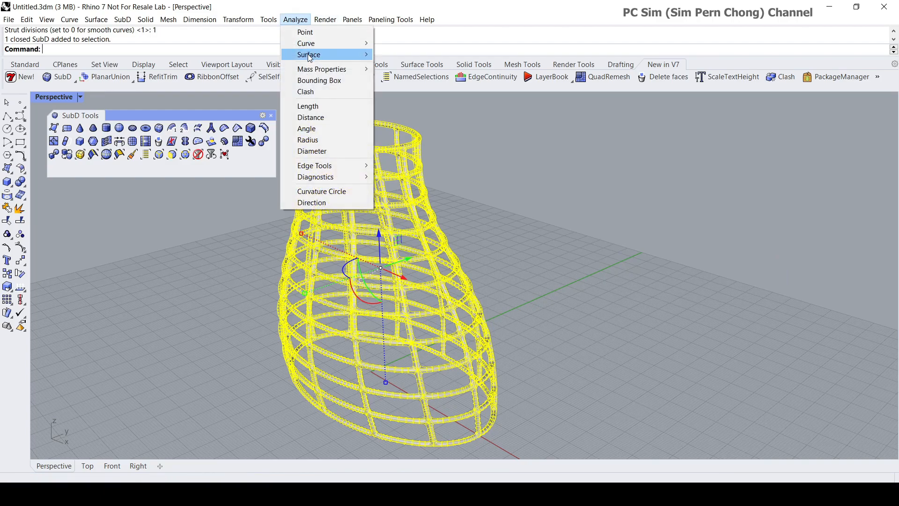
mouse_move(325, 57)
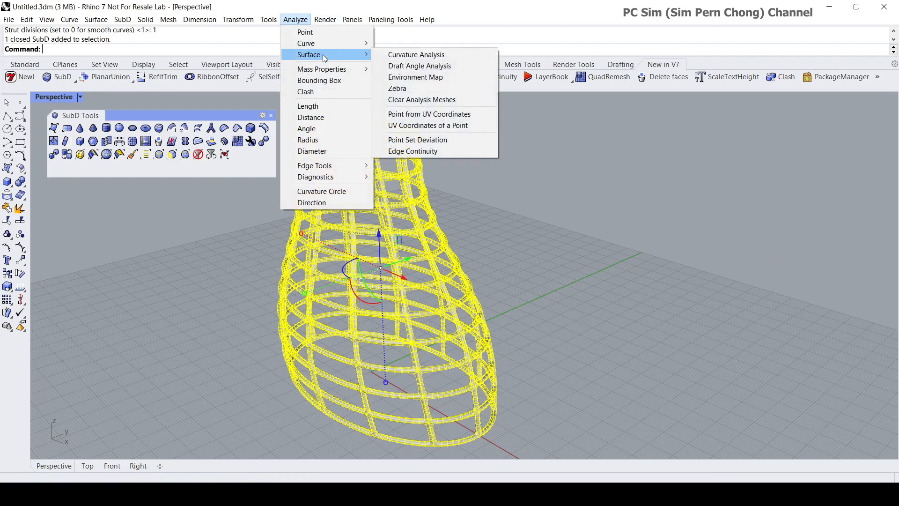
click(418, 82)
- Examine the environment-mapped lattice vase and its pipe junctions up close and from several angles
right_drag(565, 226, 510, 249)
scroll(504, 248, up, 4)
scroll(527, 235, down, 5)
scroll(500, 264, up, 4)
scroll(533, 269, up, 4)
scroll(521, 285, down, 2)
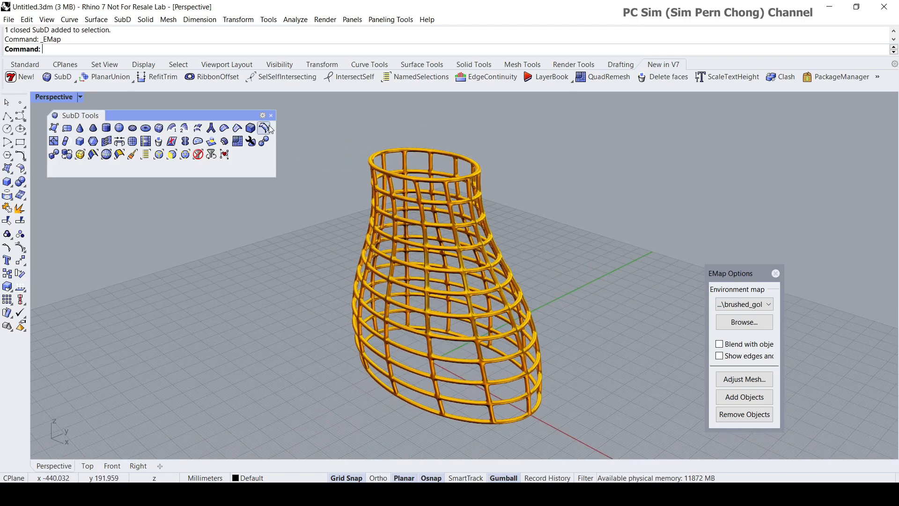
right_drag(311, 168, 604, 310)
scroll(553, 324, up, 4)
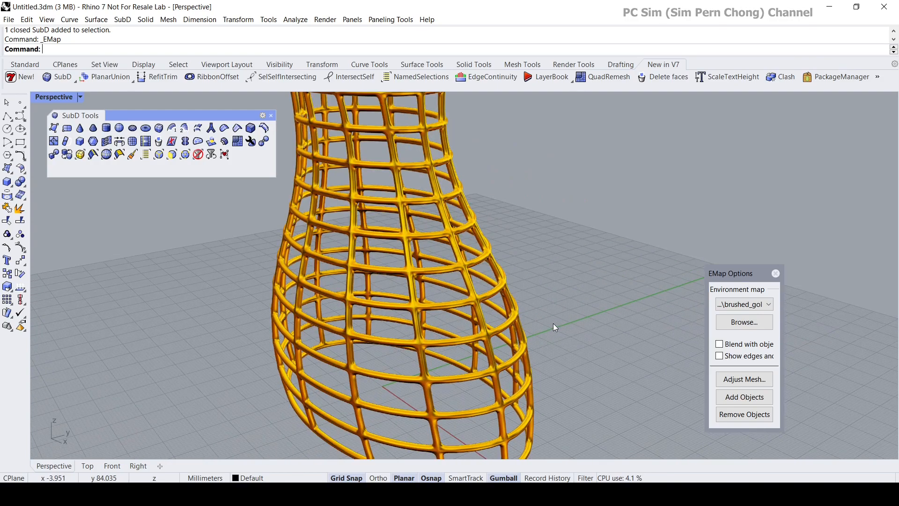
scroll(554, 324, down, 2)
scroll(558, 331, down, 4)
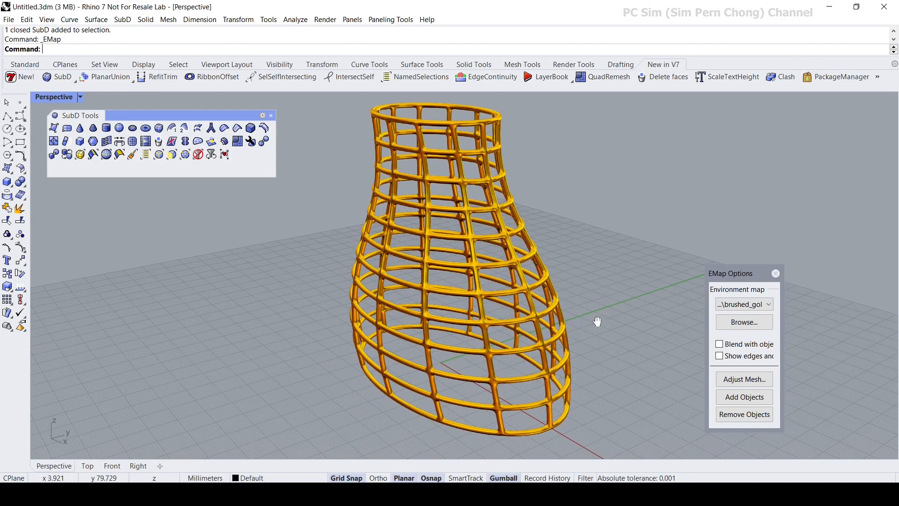
scroll(592, 315, up, 4)
scroll(592, 316, down, 2)
mouse_move(592, 316)
right_down()
mouse_move(517, 332)
mouse_move(344, 290)
mouse_move(626, 328)
mouse_move(613, 354)
mouse_move(355, 285)
mouse_move(597, 317)
mouse_move(378, 283)
mouse_move(608, 313)
mouse_move(578, 311)
mouse_move(601, 304)
right_up()
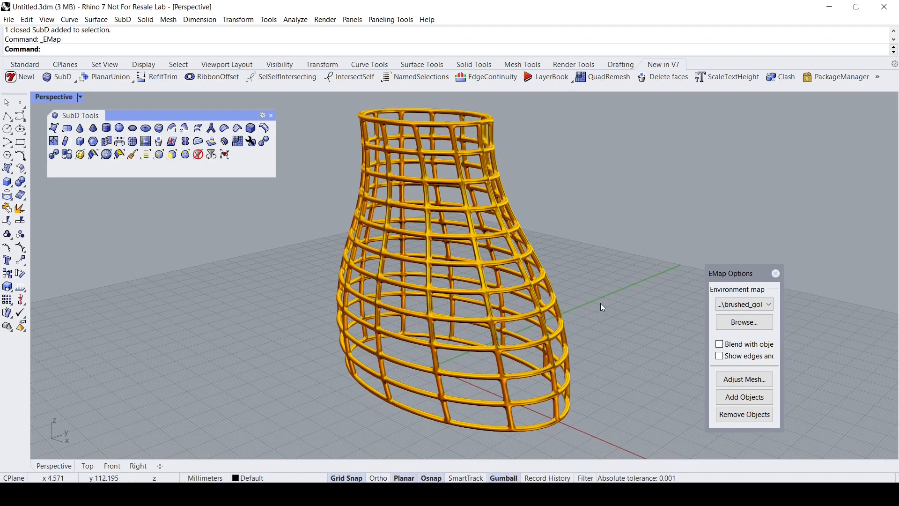
scroll(600, 302, down, 2)
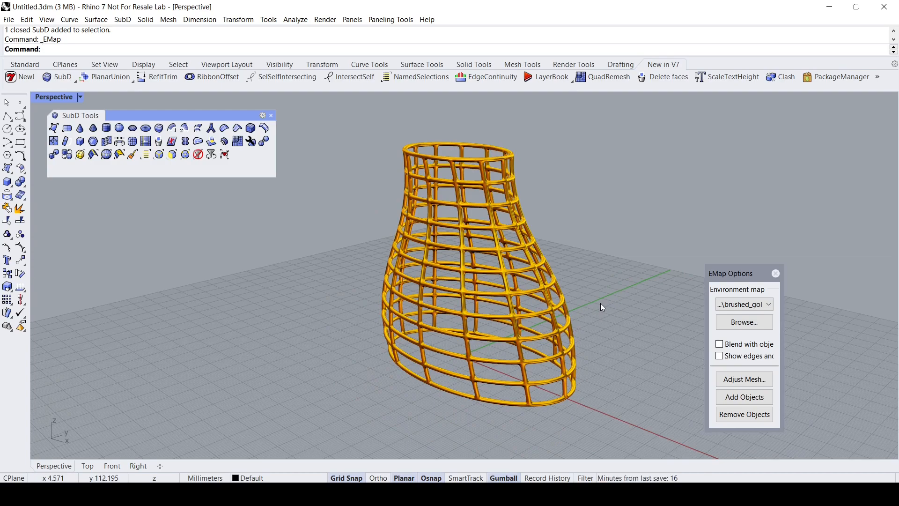